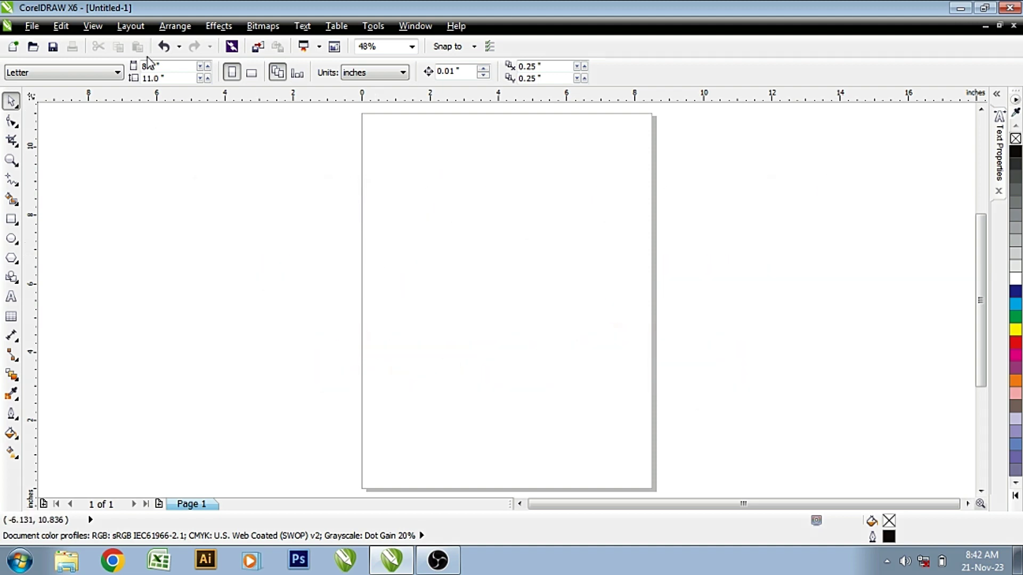
Step: Draw a roughly 5.9 by 5.9 inch square and centre it on the Letter page
{"action": "left_click", "coordinate": [218, 25]}
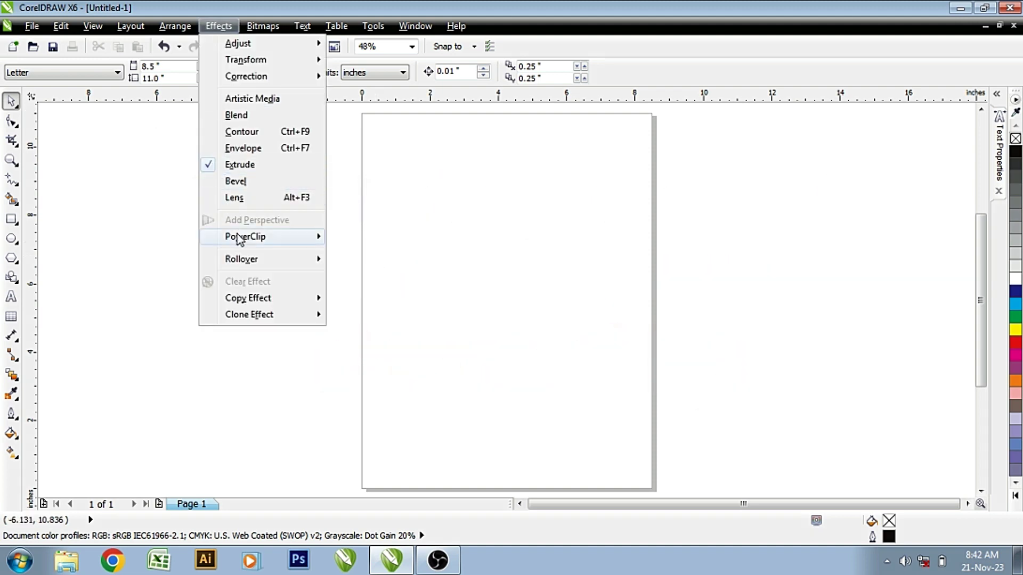
{"action": "mouse_move", "coordinate": [245, 236]}
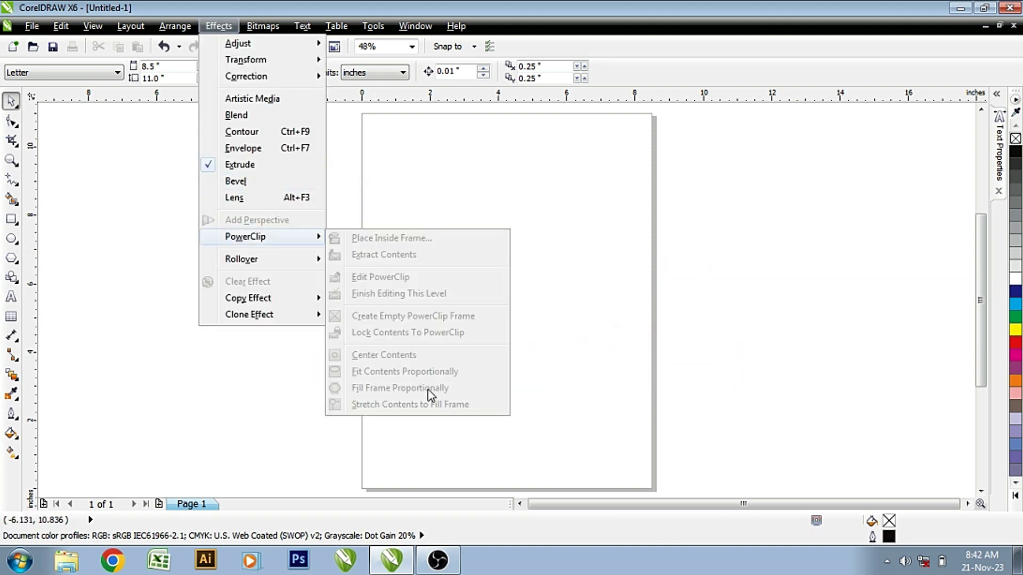
{"action": "left_click", "coordinate": [577, 231]}
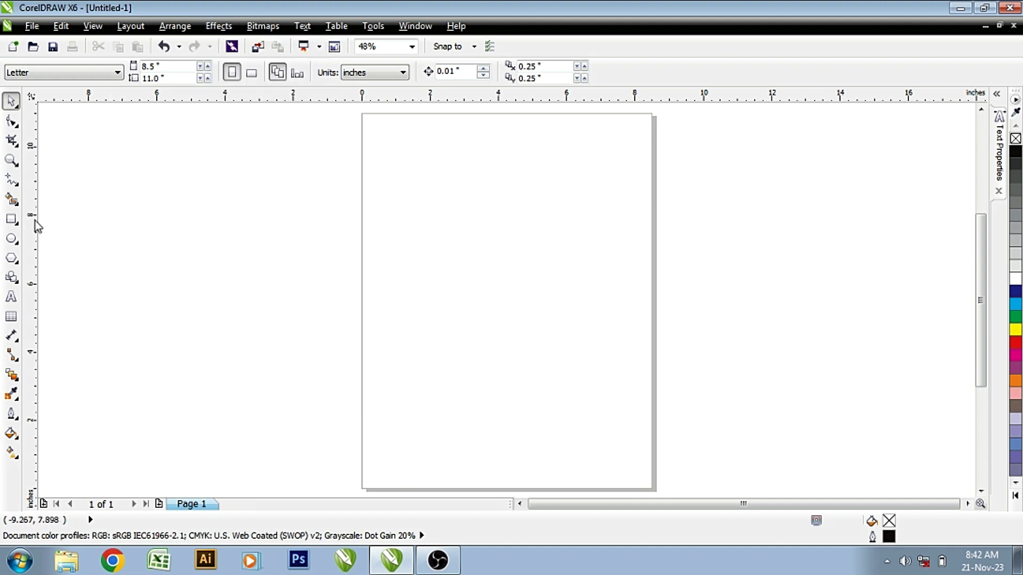
{"action": "left_click", "coordinate": [11, 219]}
{"action": "left_click_drag", "start_coordinate": [410, 177], "coordinate": [612, 379]}
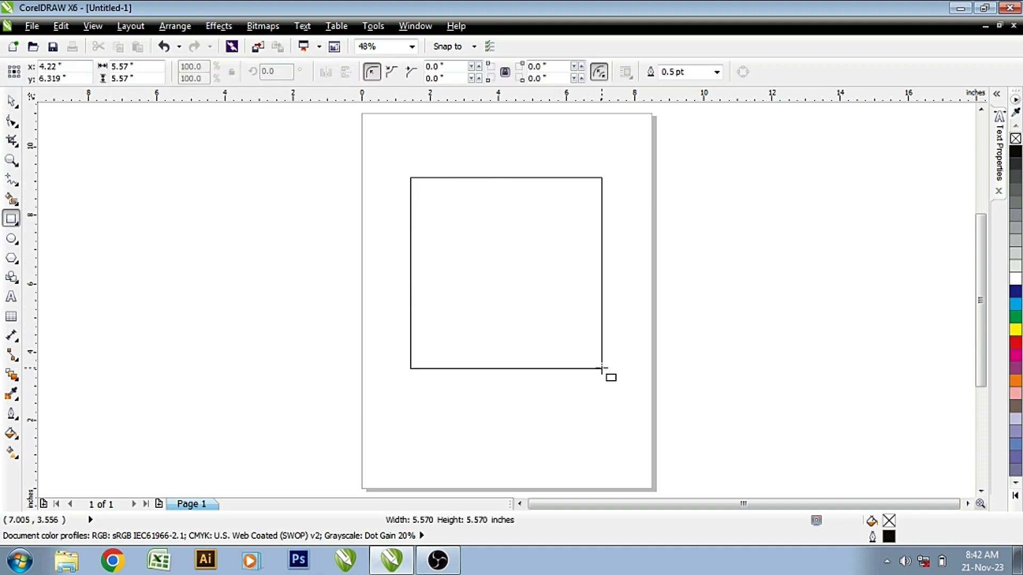
{"action": "key", "text": "p"}
{"action": "key", "text": "space"}
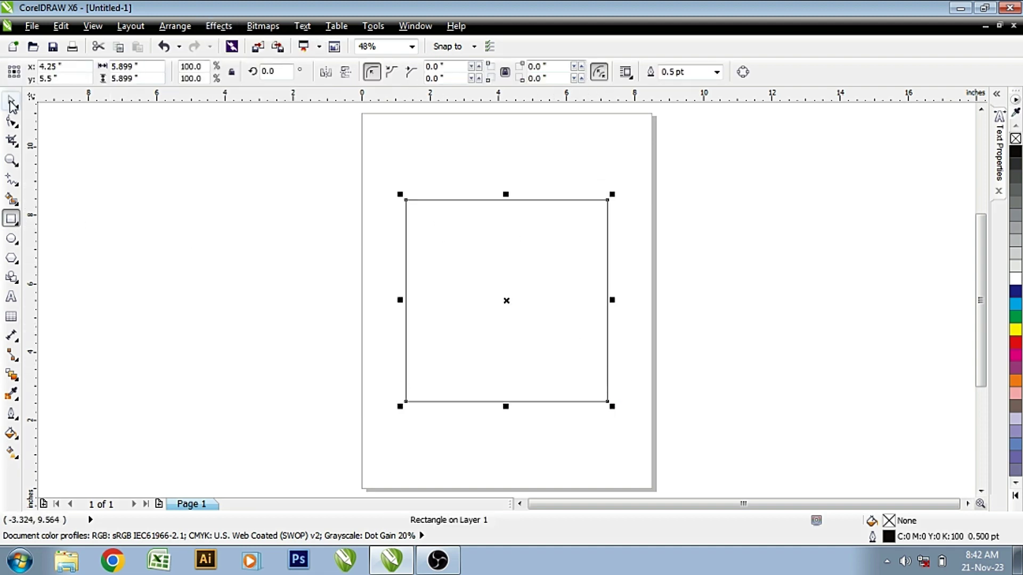
{"action": "left_click", "coordinate": [27, 27]}
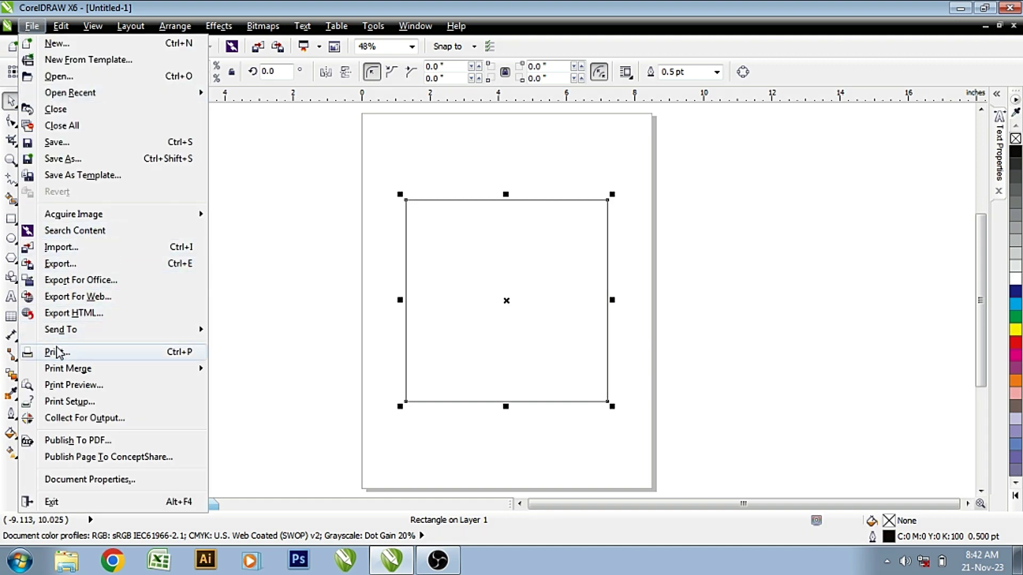
Step: Import pexels-tuấn-kiệt-jr-1468379.jpg at about 5.0 by 7.5 inches, right of the square
{"action": "left_click", "coordinate": [61, 247]}
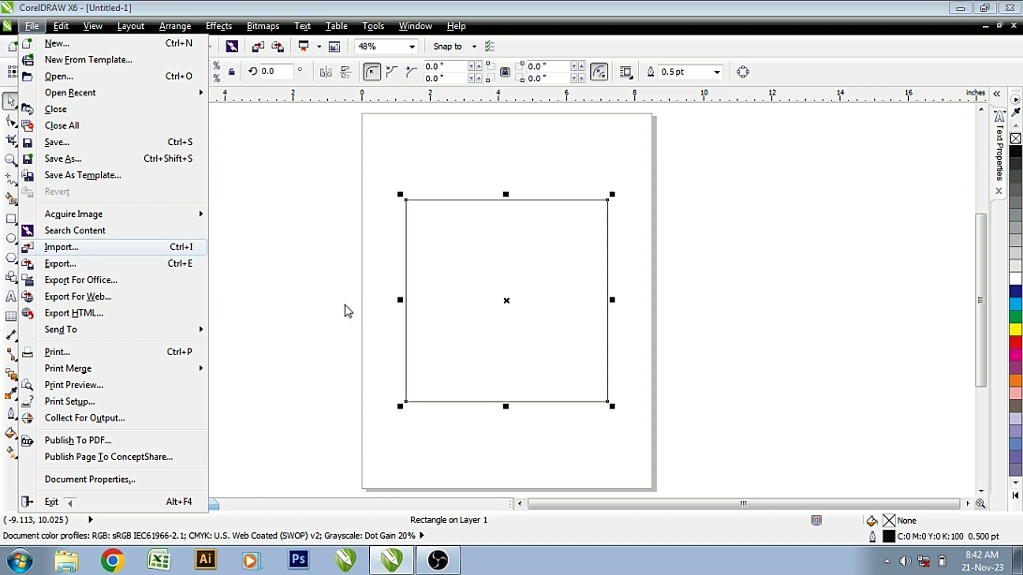
{"action": "scroll", "coordinate": [543, 344], "scroll_direction": "down", "scroll_amount": 5}
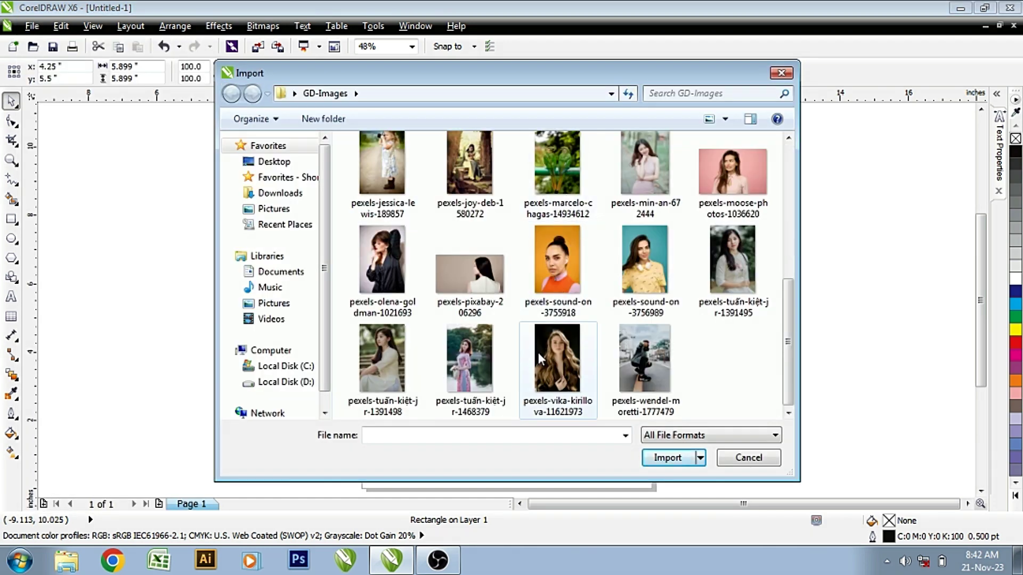
{"action": "double_click", "coordinate": [683, 275]}
{"action": "mouse_move", "coordinate": [627, 187]}
{"action": "left_mouse_down"}
{"action": "mouse_move", "coordinate": [874, 442]}
{"action": "mouse_move", "coordinate": [881, 426]}
{"action": "left_mouse_up"}
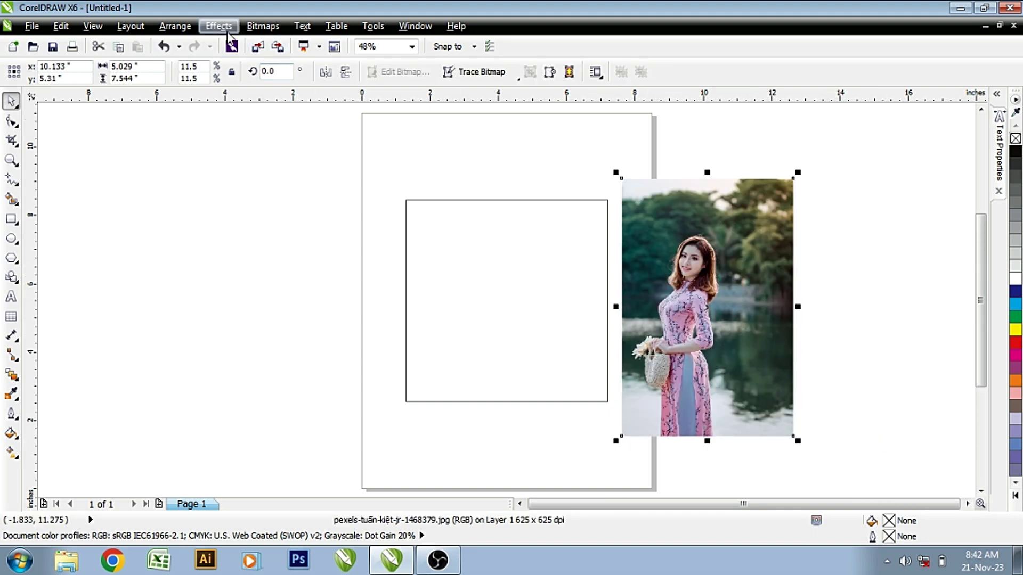
Step: PowerClip the woman's photo inside the 5.899-inch square with Place Inside Frame
{"action": "left_click", "coordinate": [218, 26]}
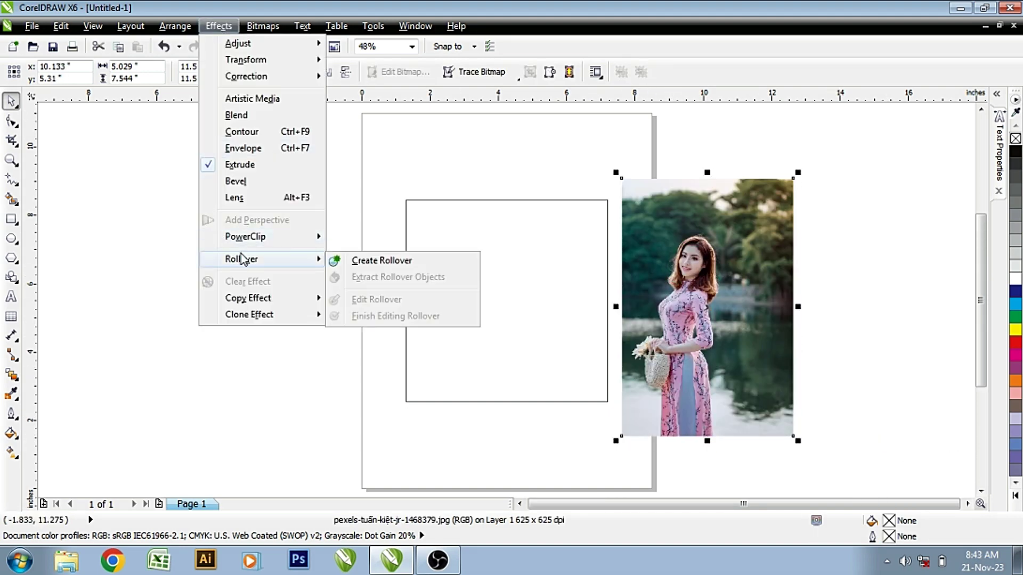
{"action": "mouse_move", "coordinate": [245, 236]}
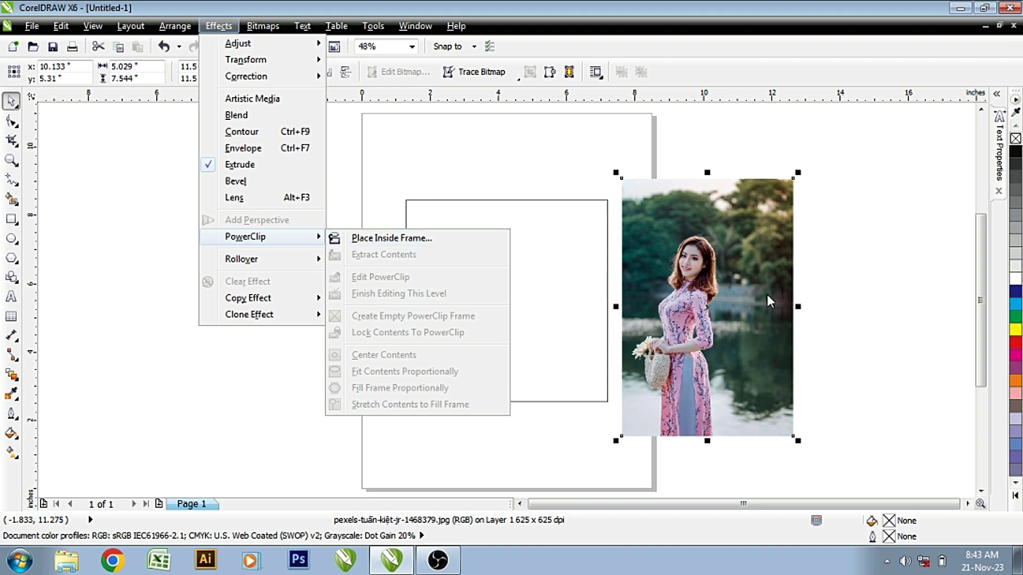
{"action": "left_click", "coordinate": [371, 239]}
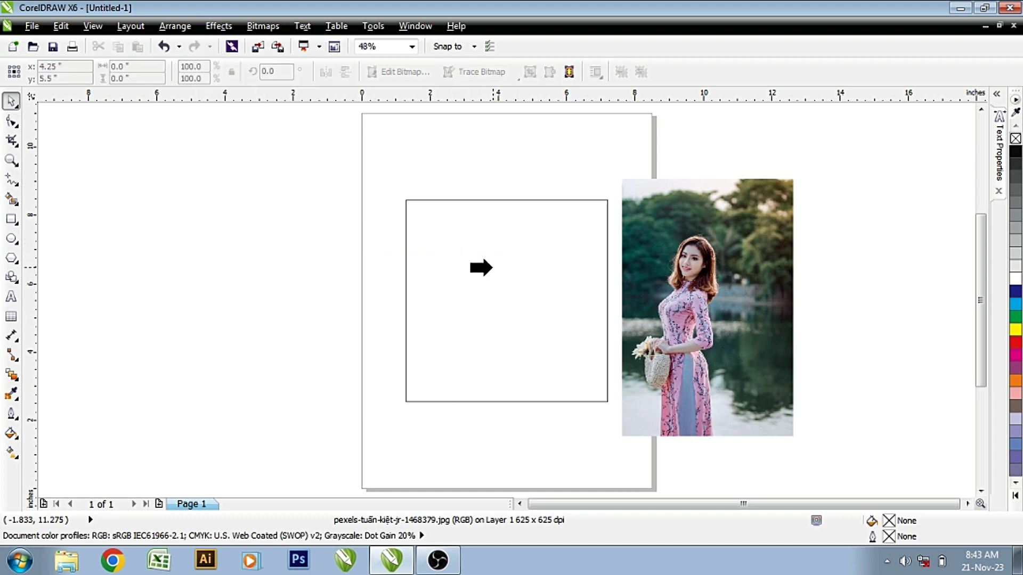
{"action": "left_click", "coordinate": [491, 267]}
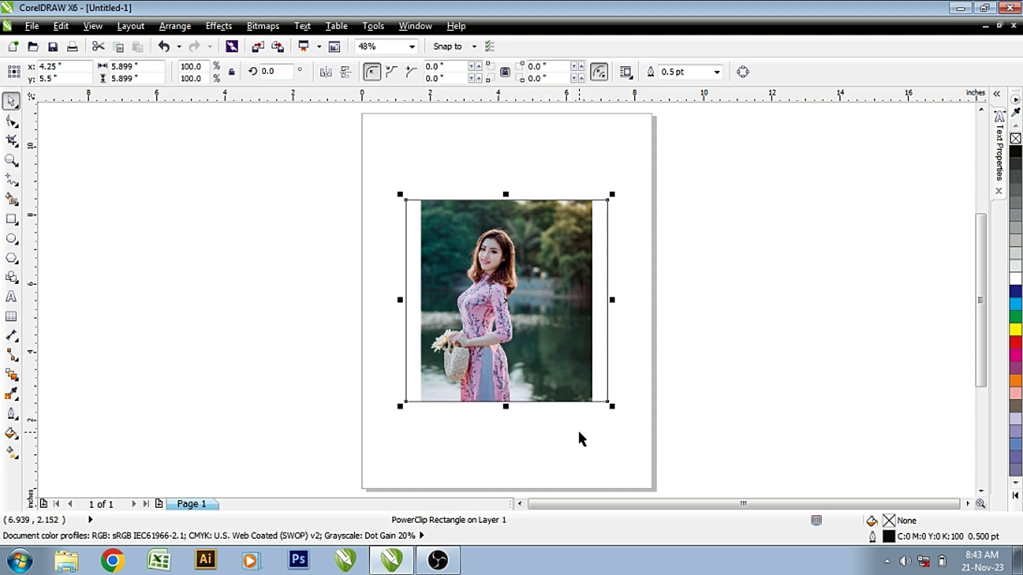
Step: Browse the Effects PowerClip options, then close the menu without changes
{"action": "left_click", "coordinate": [219, 25]}
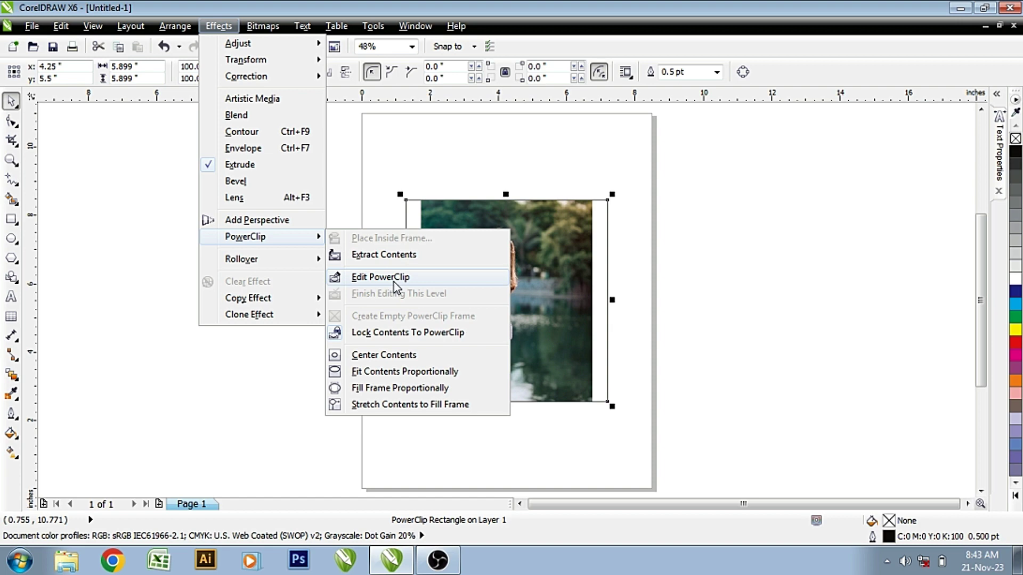
{"action": "left_click", "coordinate": [599, 355]}
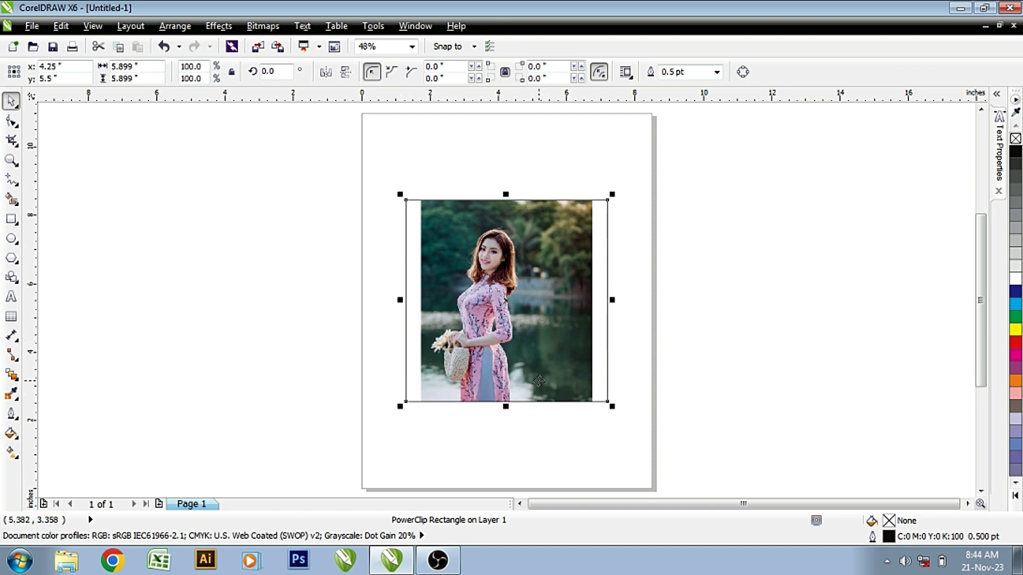
Step: Scale the clipped photo to about 15% and nudge it right inside the square
{"action": "left_click", "coordinate": [472, 426]}
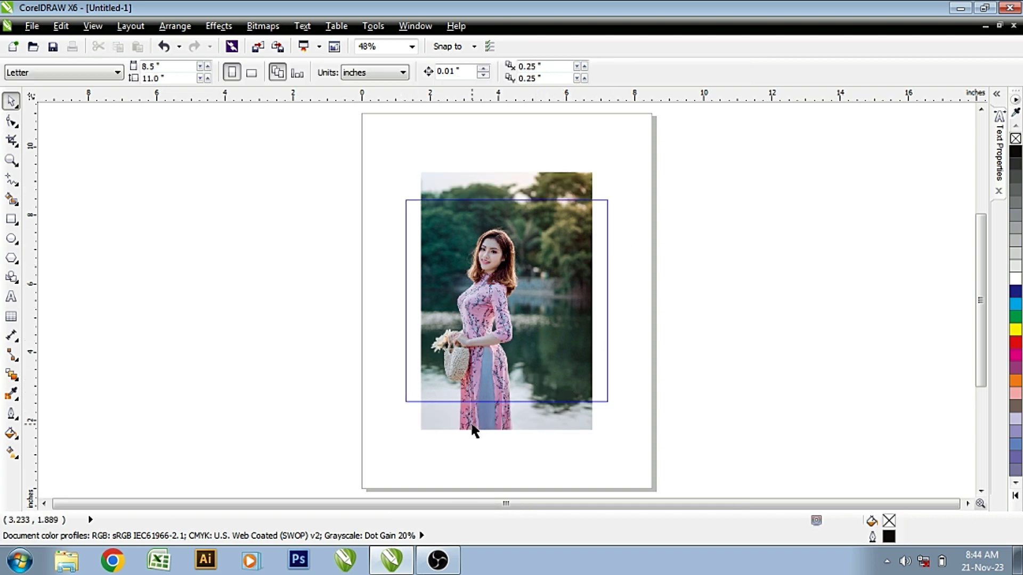
{"action": "left_click", "coordinate": [536, 312]}
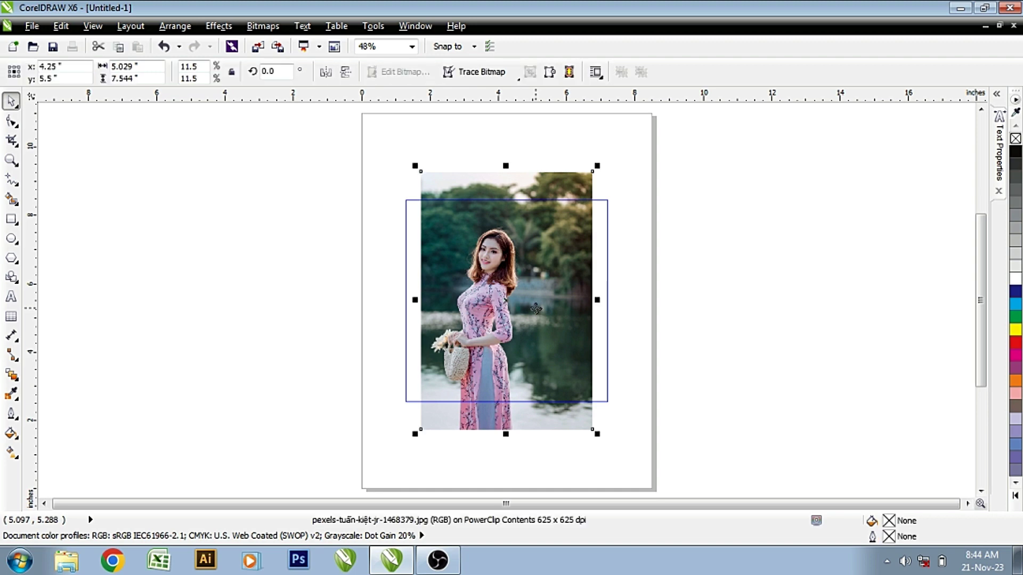
{"action": "left_click_drag", "start_coordinate": [598, 165], "coordinate": [641, 130]}
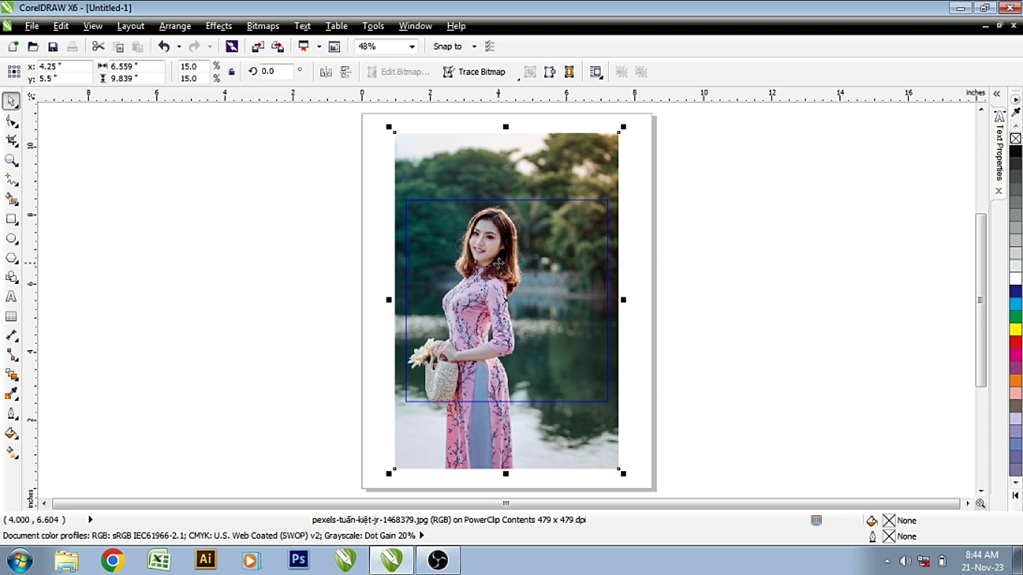
{"action": "left_click_drag", "start_coordinate": [500, 267], "coordinate": [508, 267]}
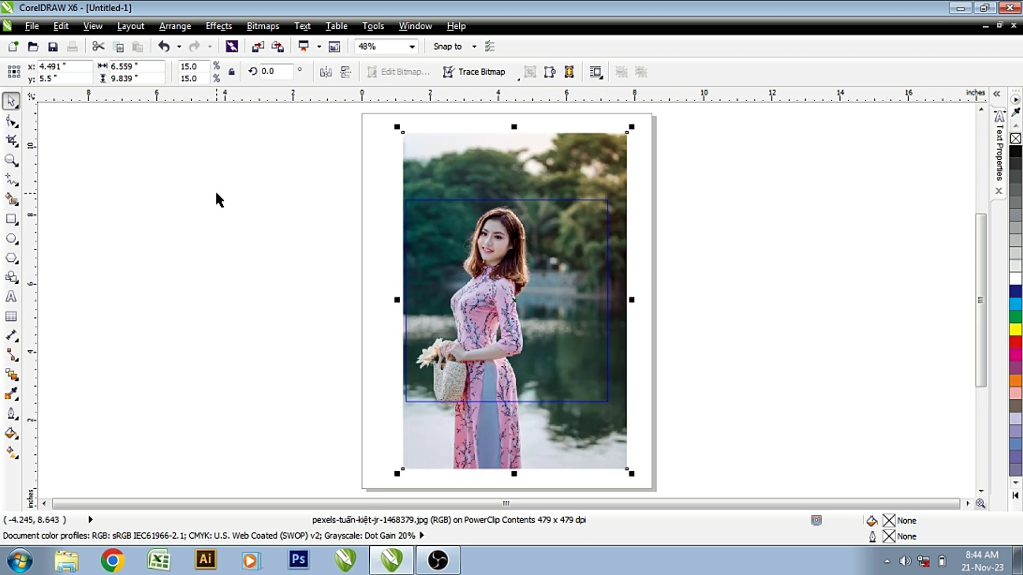
{"action": "left_click", "coordinate": [283, 240]}
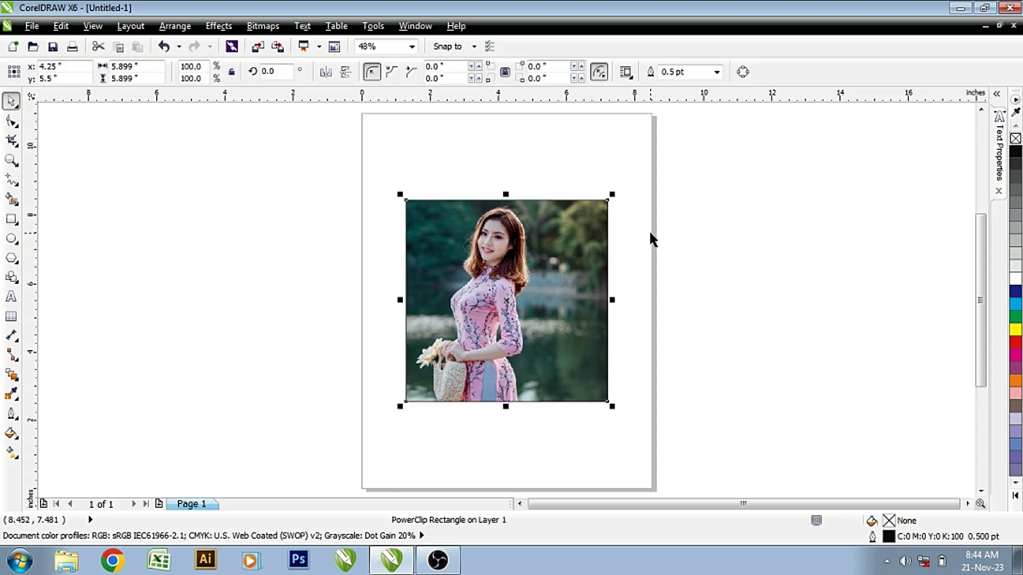
{"action": "left_click", "coordinate": [726, 330]}
{"action": "left_click", "coordinate": [493, 316]}
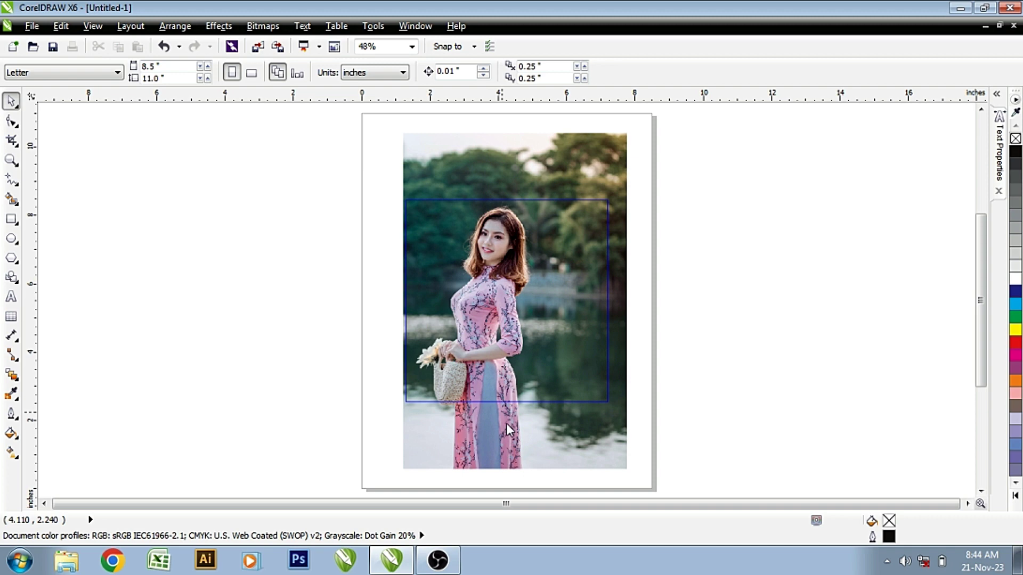
{"action": "left_click", "coordinate": [506, 423], "text": "ctrl"}
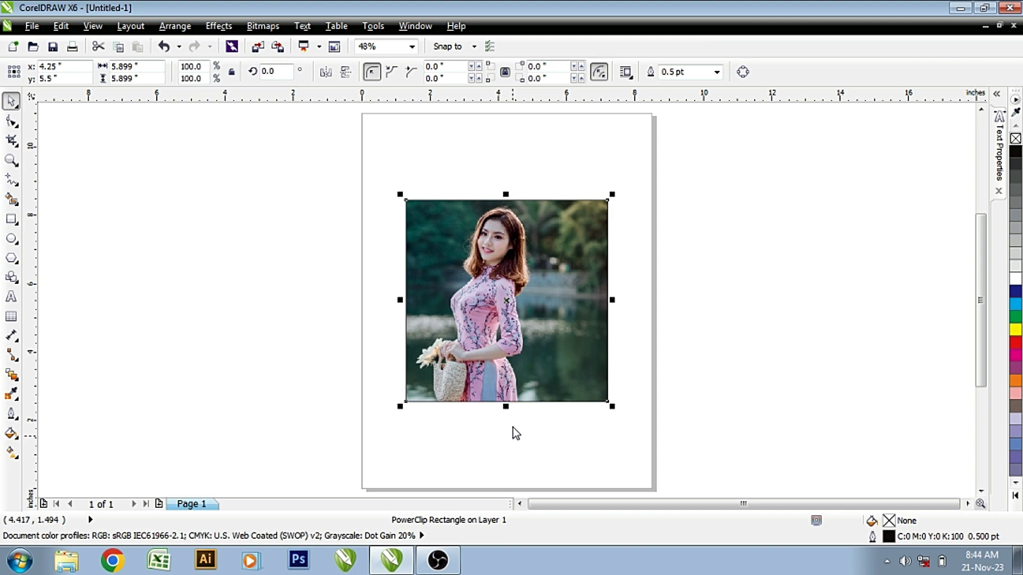
Step: Pull the photo out beside the page and set the empty square's frame type to None
{"action": "left_click", "coordinate": [517, 432]}
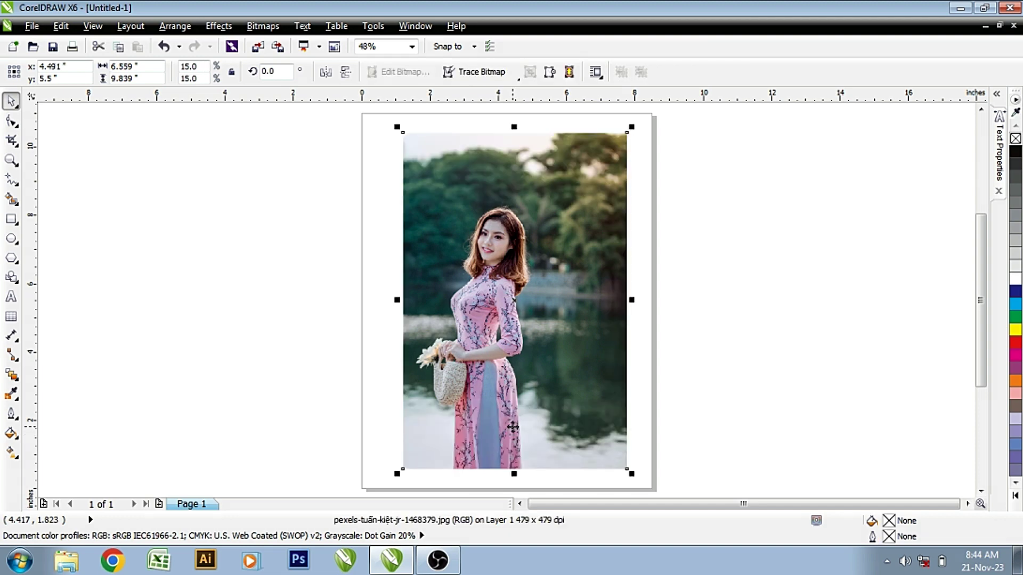
{"action": "left_click_drag", "start_coordinate": [488, 318], "coordinate": [727, 317]}
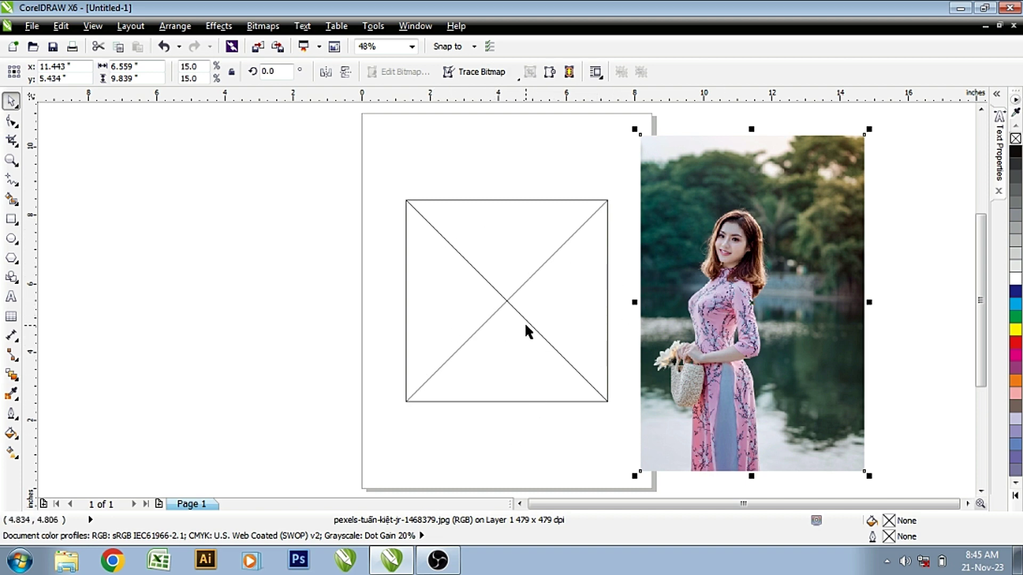
{"action": "right_click", "coordinate": [500, 281]}
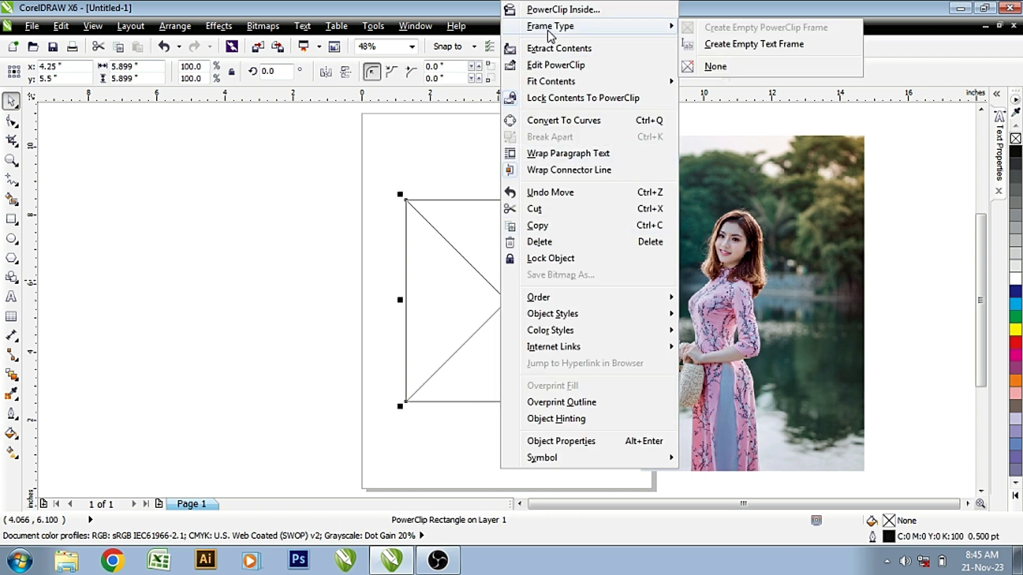
{"action": "mouse_move", "coordinate": [551, 26]}
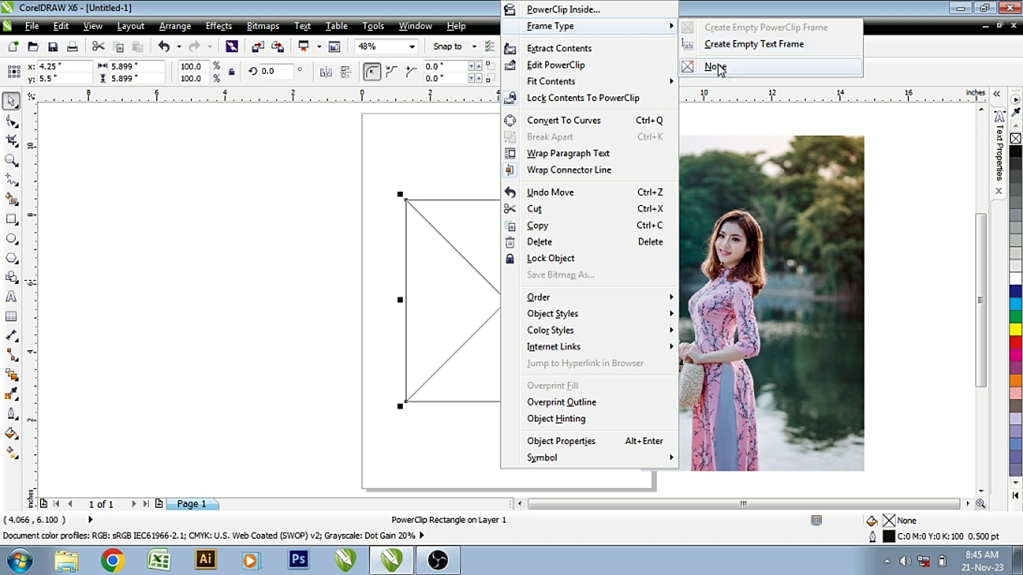
{"action": "left_click", "coordinate": [716, 66]}
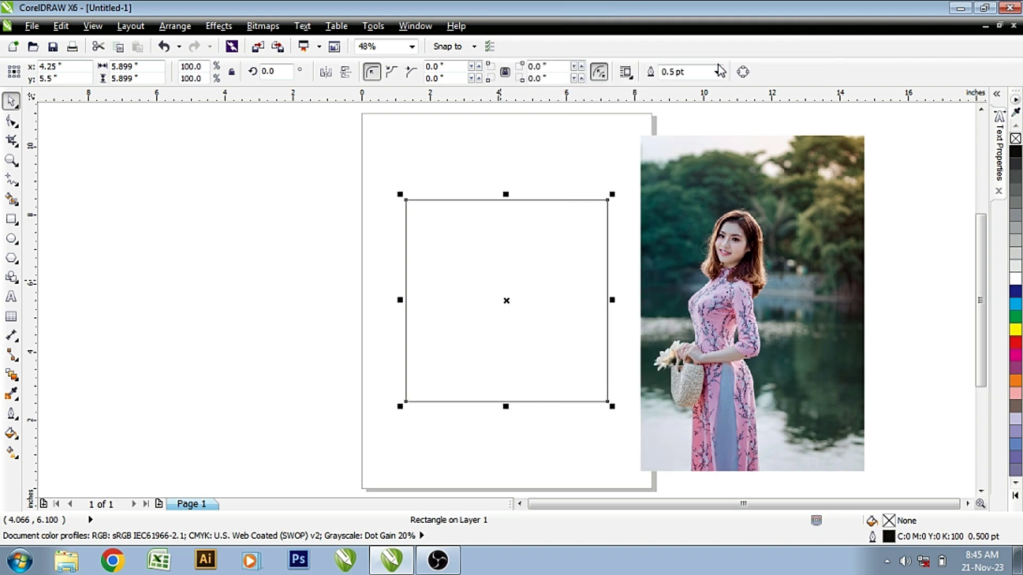
{"action": "left_click", "coordinate": [744, 262]}
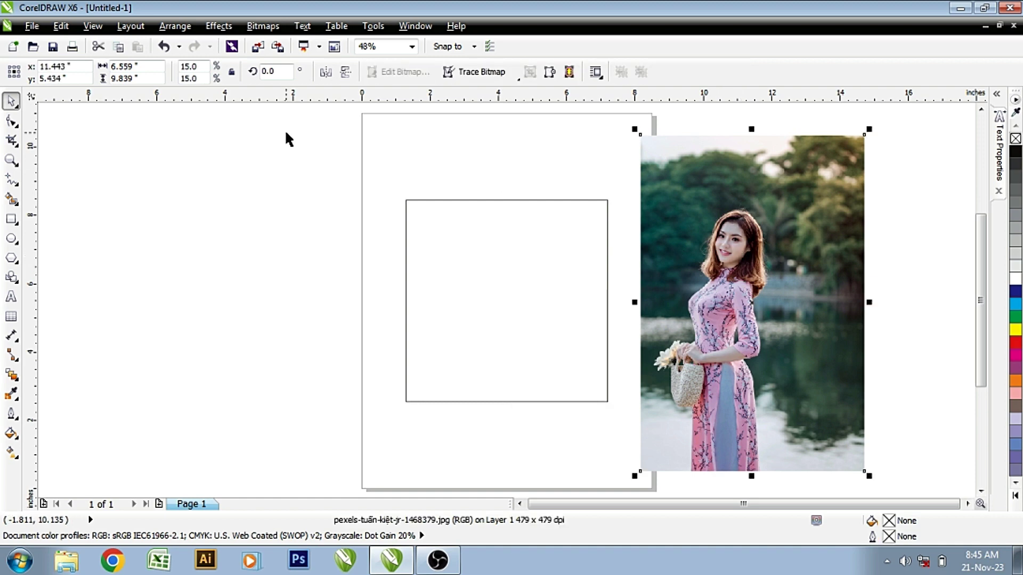
Step: Place the photo back inside the square frame and open its PowerClip contents
{"action": "left_click", "coordinate": [219, 25]}
{"action": "mouse_move", "coordinate": [245, 237]}
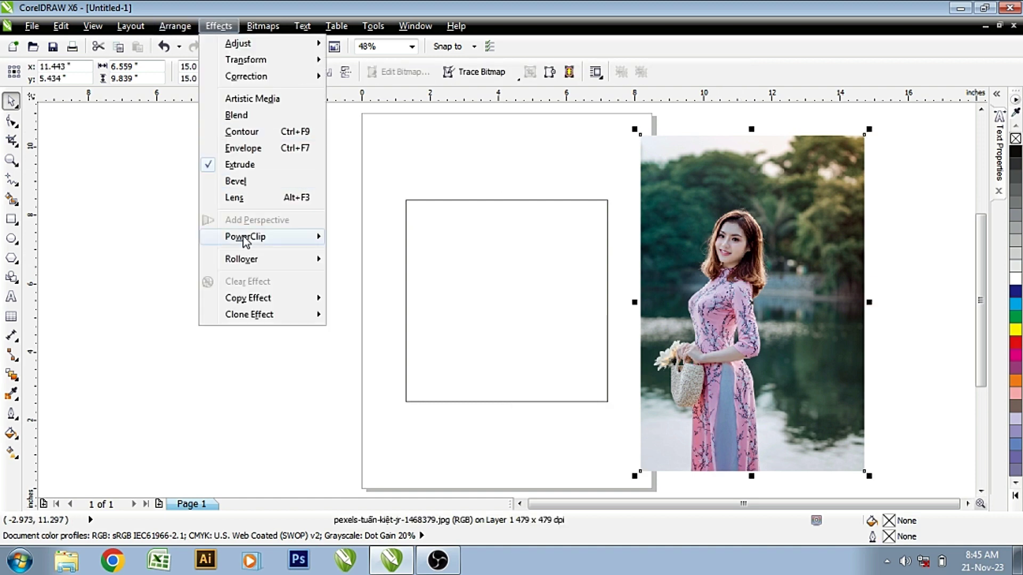
{"action": "left_click", "coordinate": [382, 238]}
{"action": "left_click", "coordinate": [469, 267]}
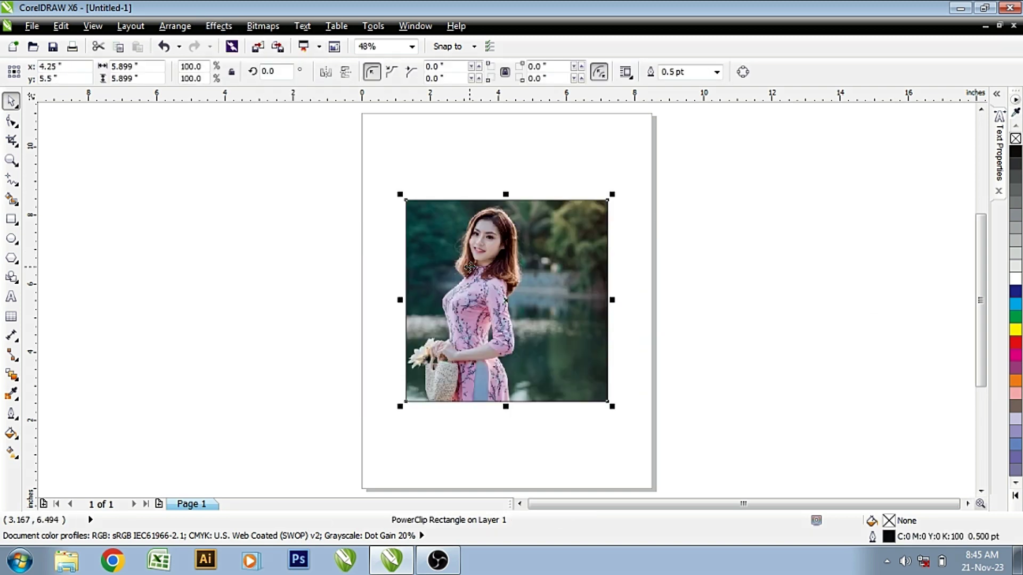
{"action": "left_click", "coordinate": [472, 428]}
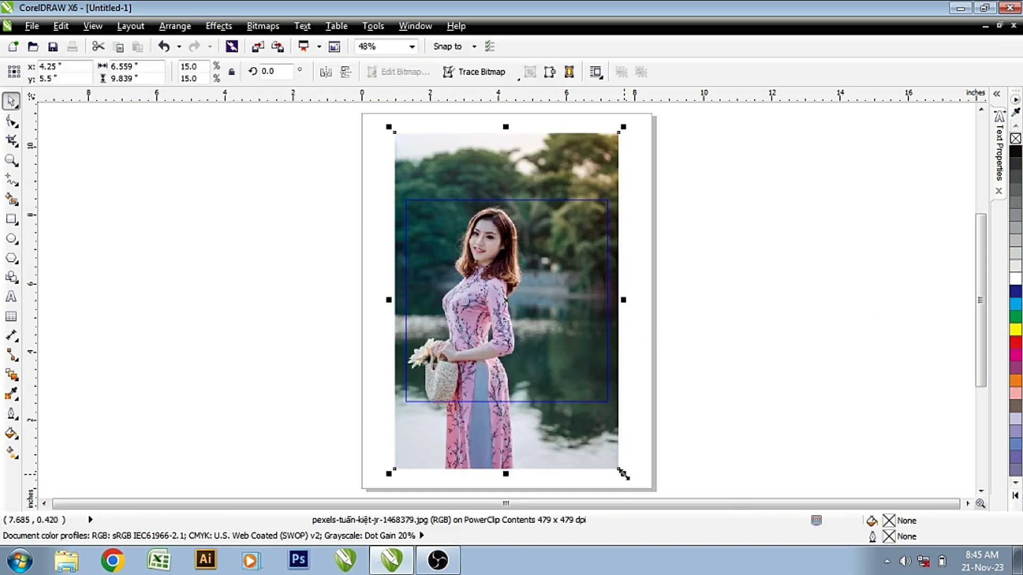
Step: Enlarge the framed photo to about 24% so the face and shoulders fill the square
{"action": "left_click_drag", "start_coordinate": [623, 473], "coordinate": [685, 493]}
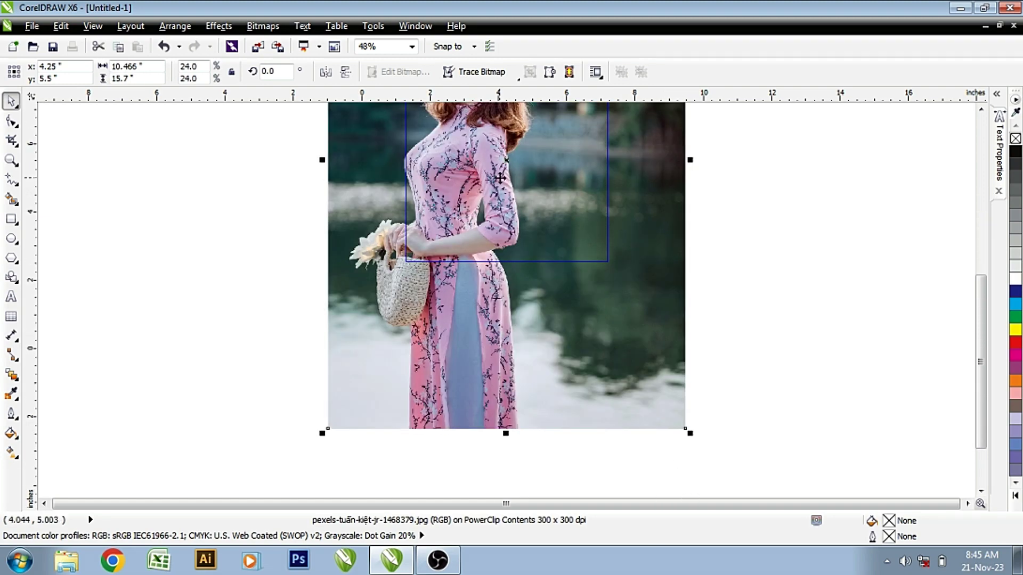
{"action": "left_click_drag", "start_coordinate": [498, 107], "coordinate": [543, 158]}
{"action": "scroll", "coordinate": [544, 158], "scroll_direction": "down", "scroll_amount": 2}
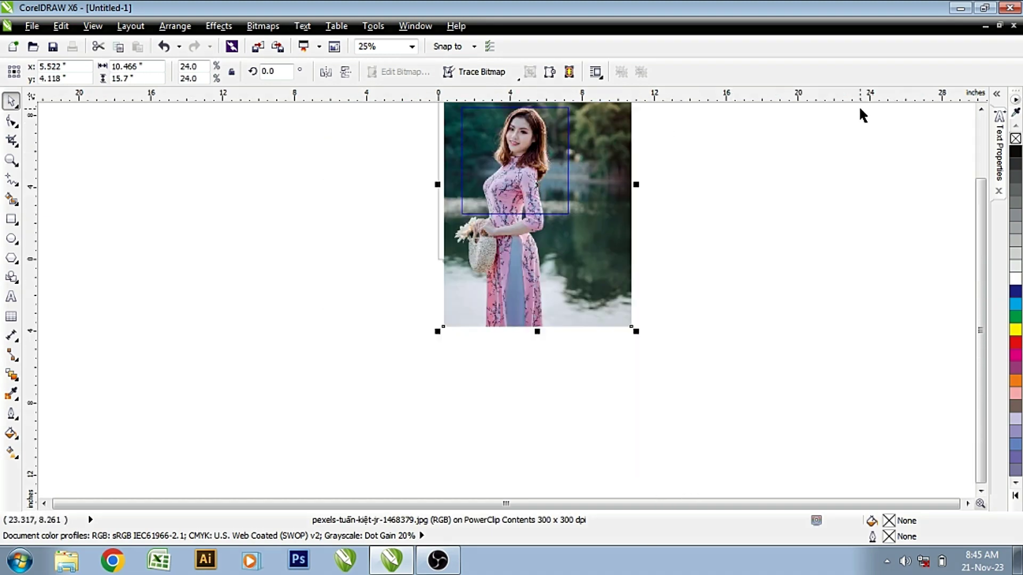
{"action": "left_click", "coordinate": [980, 109]}
{"action": "scroll", "coordinate": [599, 217], "scroll_direction": "up", "scroll_amount": 2}
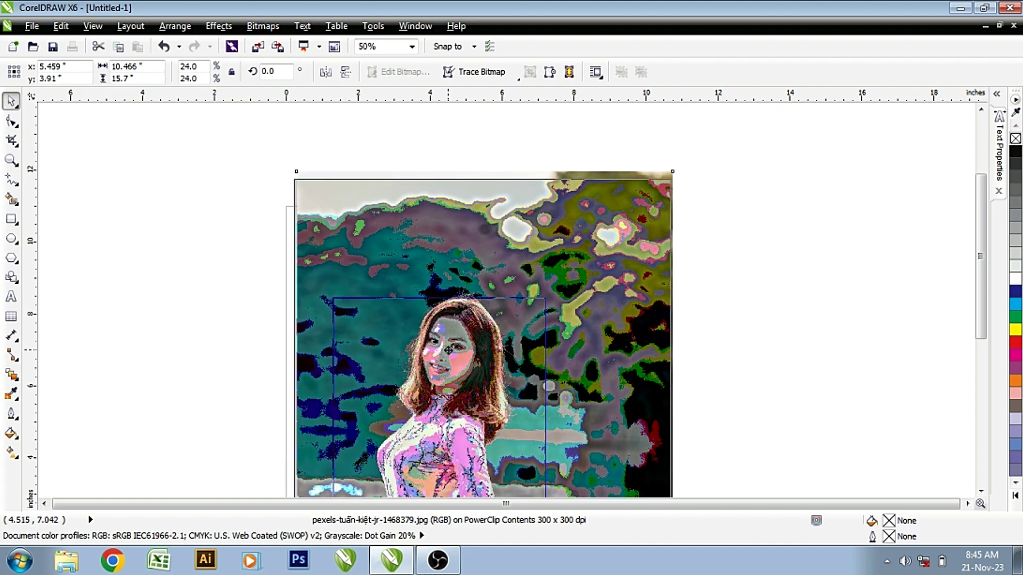
{"action": "scroll", "coordinate": [560, 260], "scroll_direction": "down", "scroll_amount": 2}
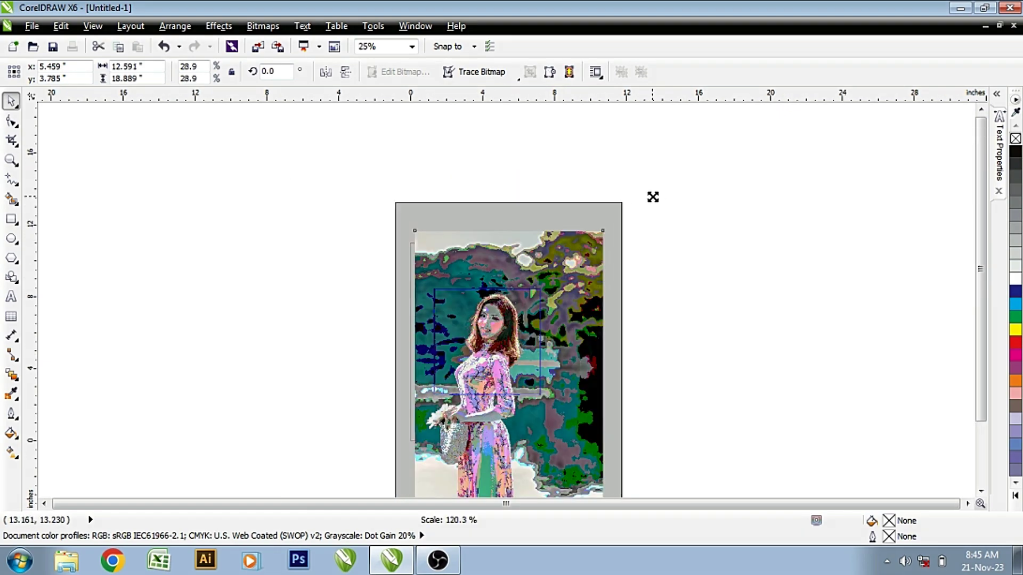
{"action": "mouse_move", "coordinate": [607, 225]}
{"action": "left_mouse_down"}
{"action": "mouse_move", "coordinate": [641, 175]}
{"action": "mouse_move", "coordinate": [611, 239]}
{"action": "mouse_move", "coordinate": [595, 238]}
{"action": "mouse_move", "coordinate": [610, 224]}
{"action": "left_mouse_up"}
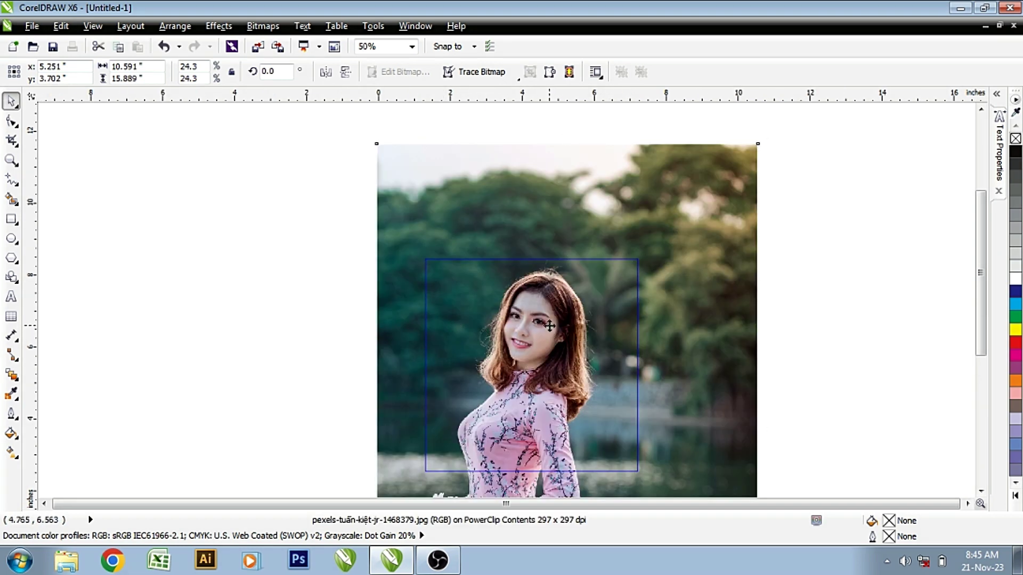
{"action": "left_click_drag", "start_coordinate": [553, 326], "coordinate": [549, 323]}
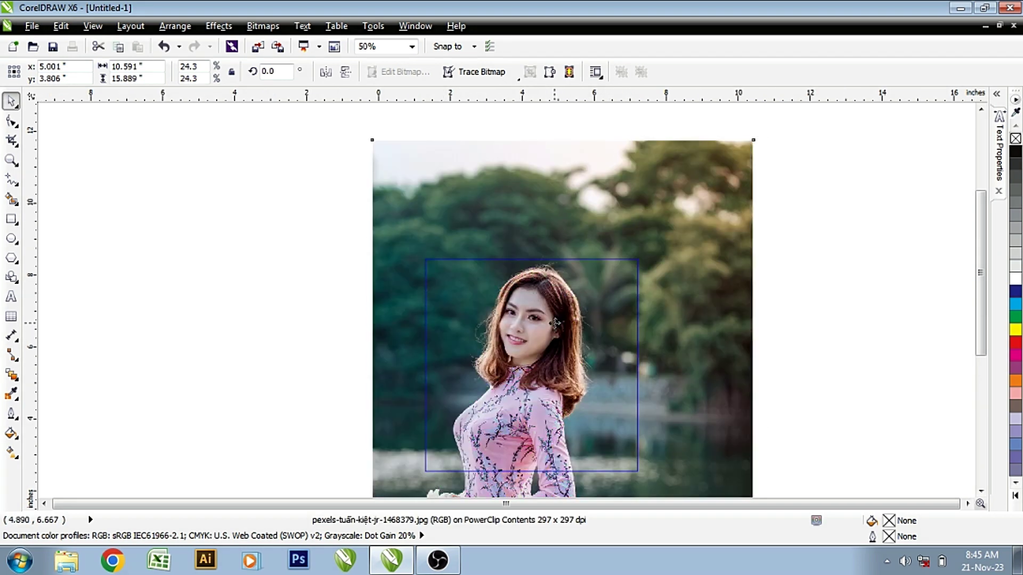
{"action": "left_click", "coordinate": [794, 265], "text": "ctrl"}
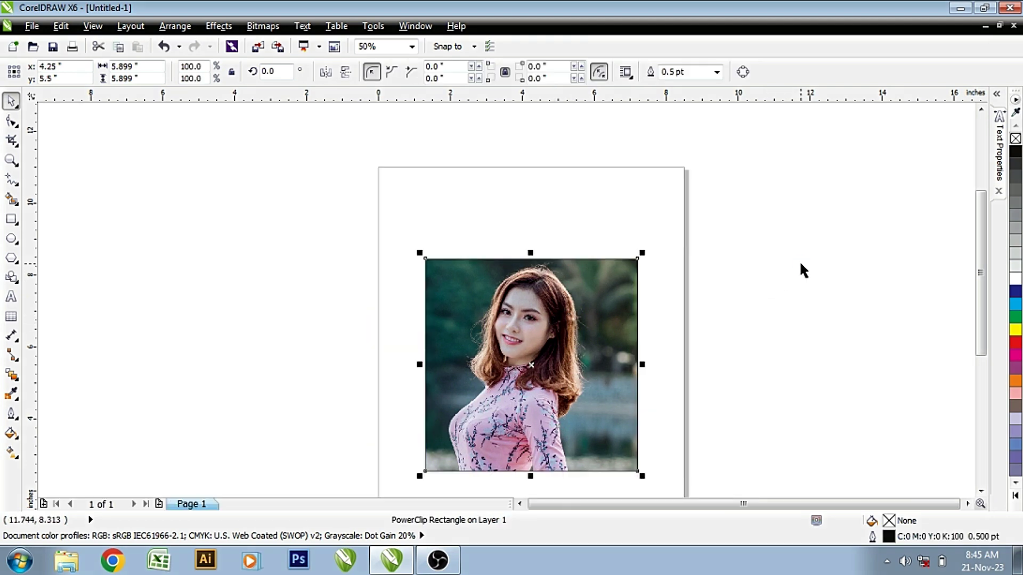
Step: Move the square photo to the right and draw a circle near the page's top-left
{"action": "left_click_drag", "start_coordinate": [485, 332], "coordinate": [720, 300]}
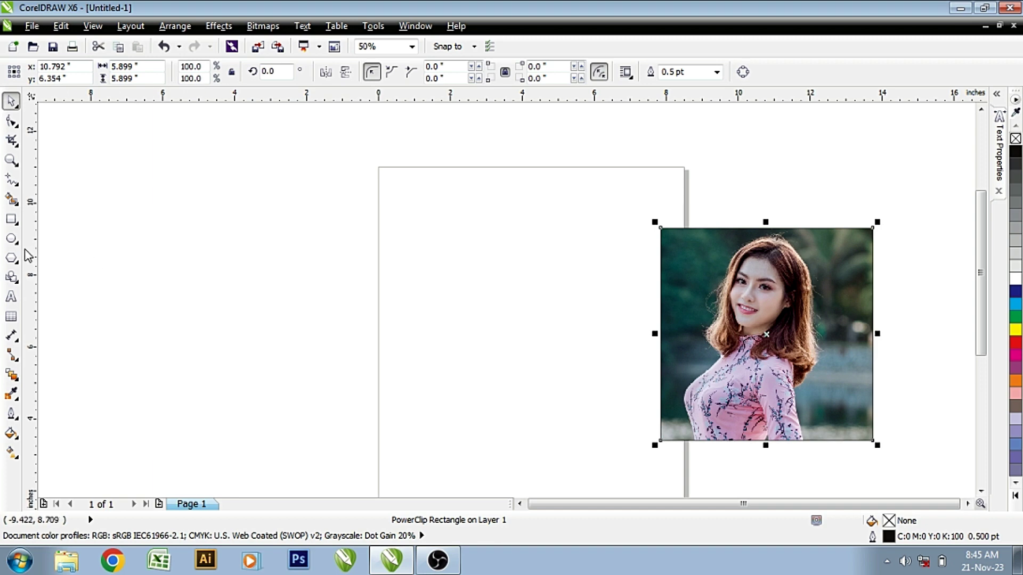
{"action": "left_click", "coordinate": [11, 238]}
{"action": "left_click_drag", "start_coordinate": [395, 201], "coordinate": [500, 308]}
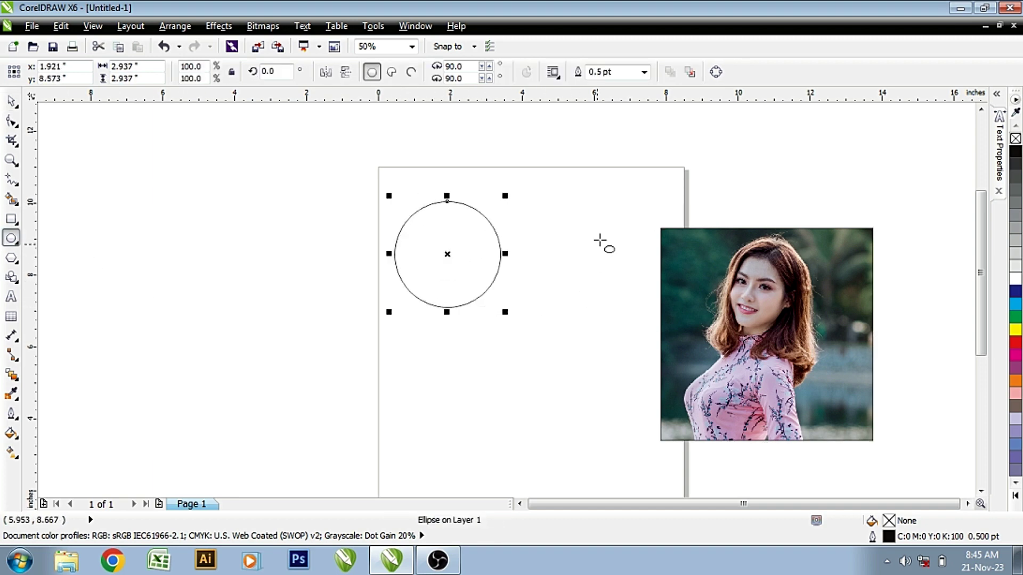
{"action": "left_click", "coordinate": [692, 256]}
{"action": "left_click", "coordinate": [11, 100]}
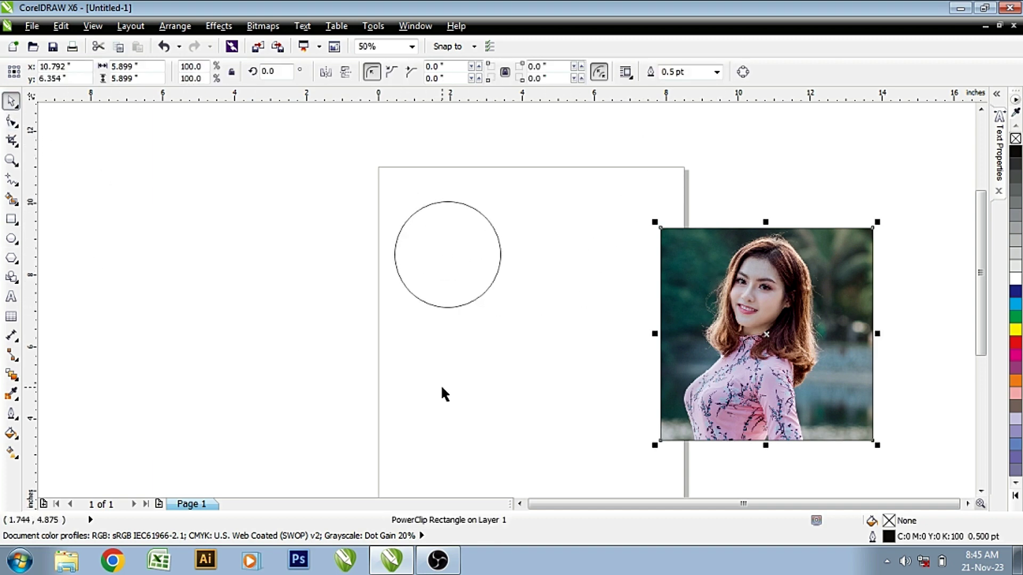
Step: Import 003.jpg and PowerClip it inside the 2.937-inch circle
{"action": "key", "text": "ctrl+i"}
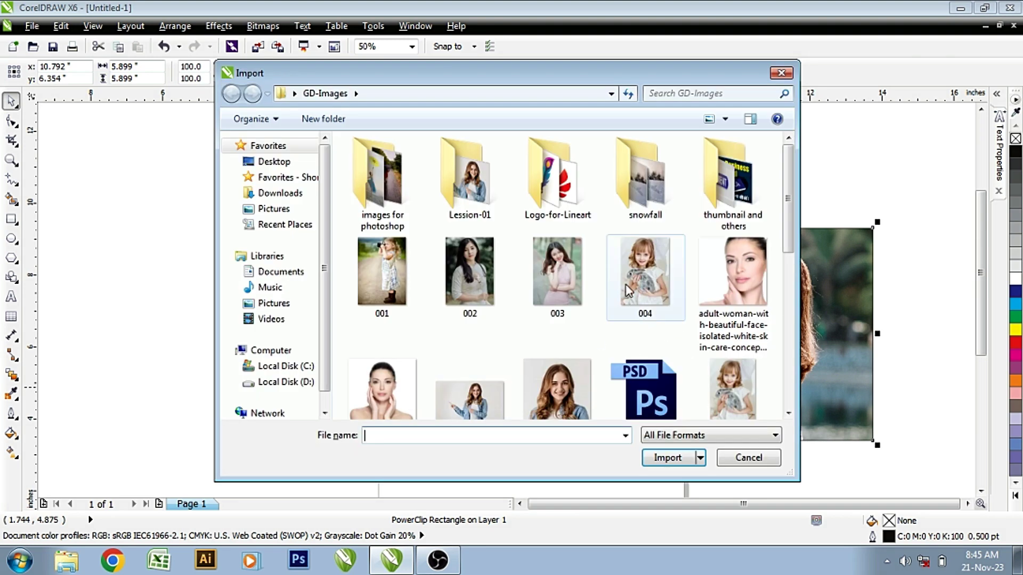
{"action": "double_click", "coordinate": [557, 271]}
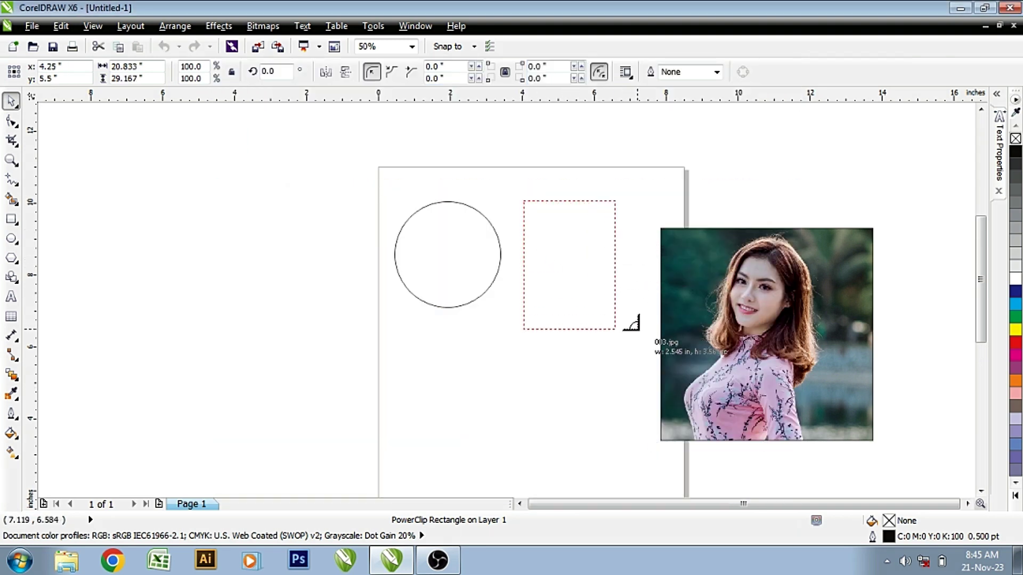
{"action": "left_click_drag", "start_coordinate": [651, 379], "coordinate": [524, 201]}
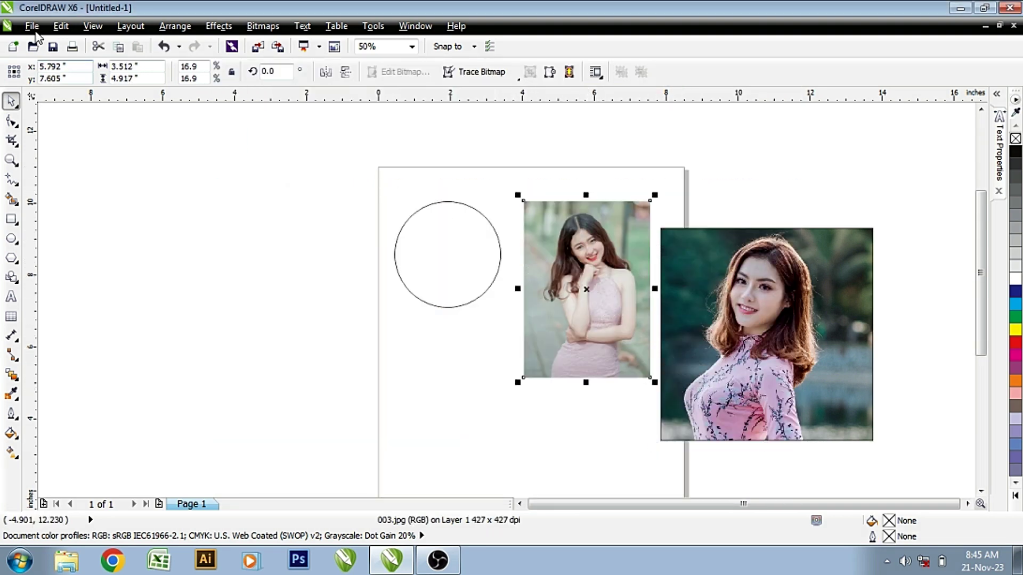
{"action": "left_click", "coordinate": [219, 25]}
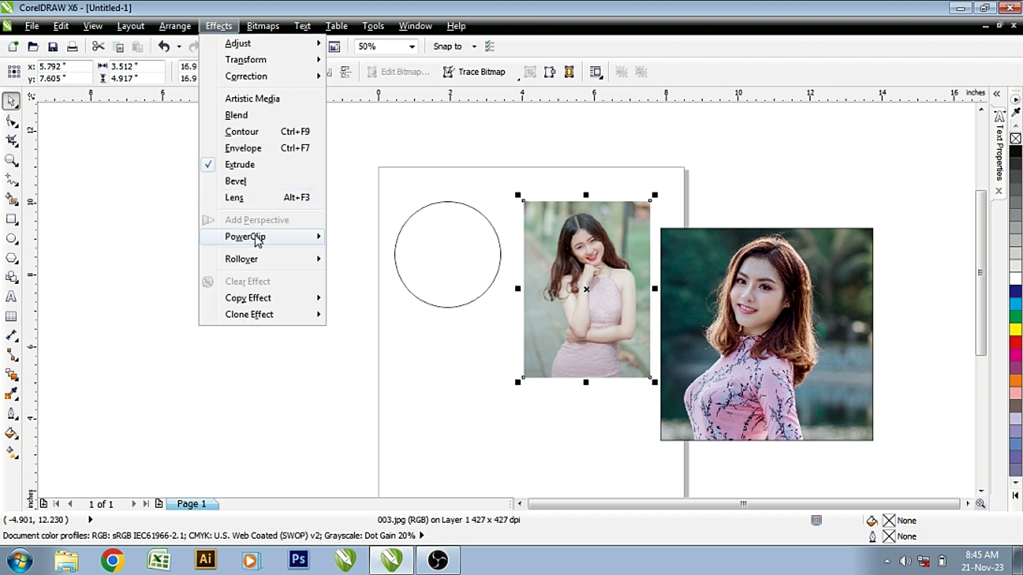
{"action": "mouse_move", "coordinate": [245, 237]}
{"action": "left_click", "coordinate": [392, 238]}
{"action": "left_click", "coordinate": [477, 271]}
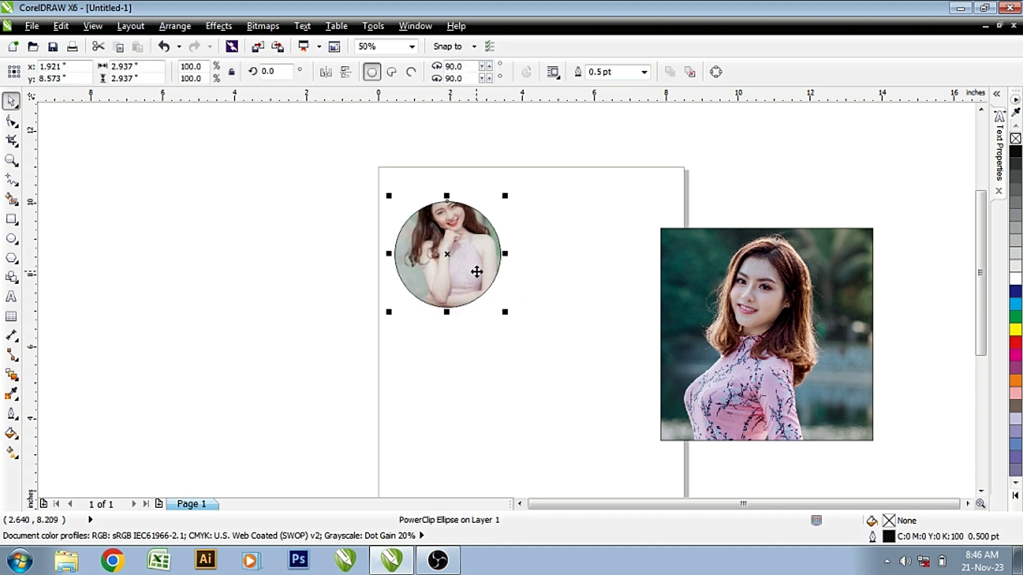
Step: Scale up and reposition 003.jpg inside the 2.937-inch circle until the face is centred
{"action": "left_click", "coordinate": [461, 246], "text": "ctrl"}
{"action": "scroll", "coordinate": [450, 197], "scroll_direction": "up", "scroll_amount": 2}
{"action": "scroll", "coordinate": [580, 198], "scroll_direction": "down", "scroll_amount": 1}
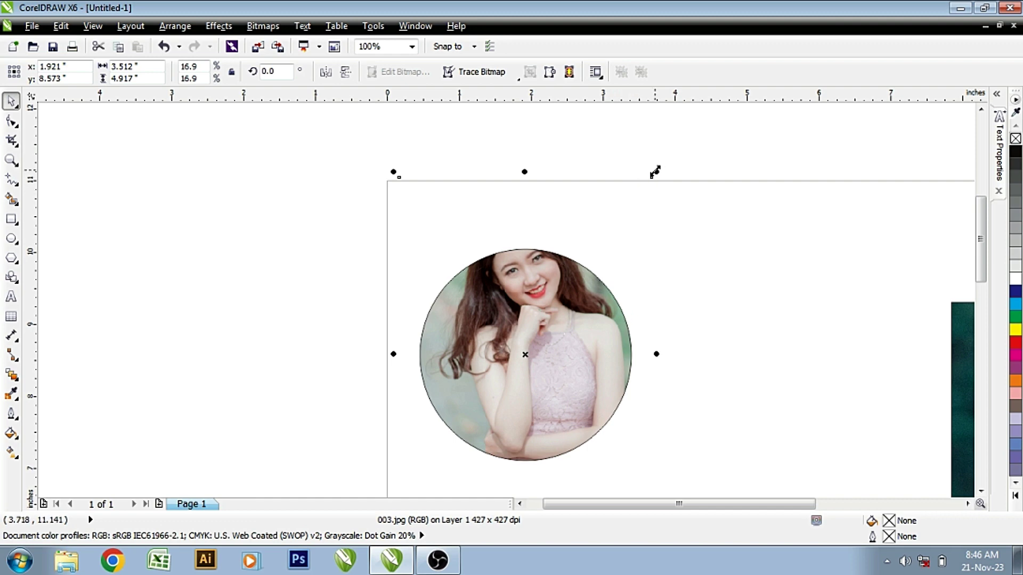
{"action": "left_click_drag", "start_coordinate": [655, 172], "coordinate": [746, 112]}
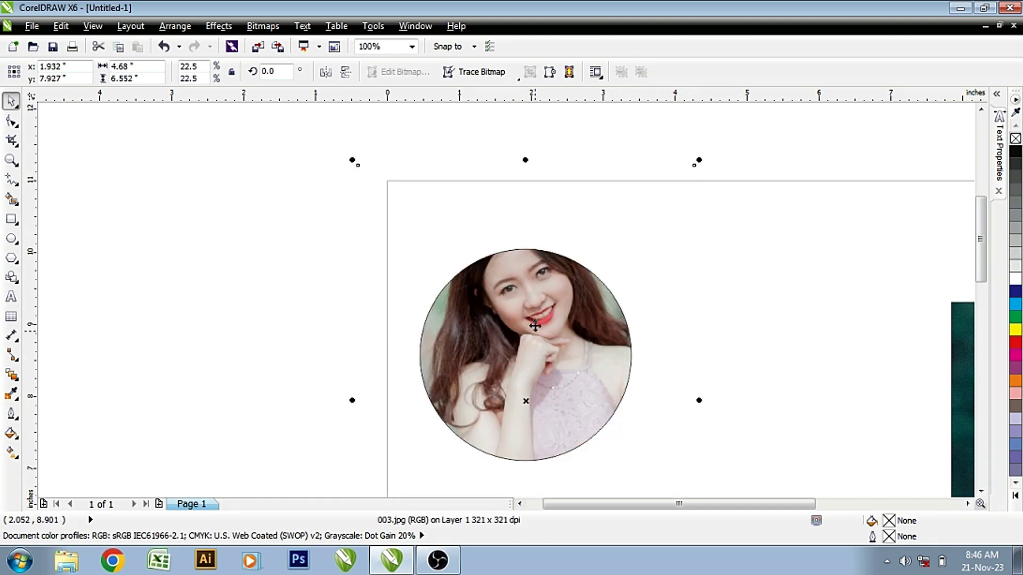
{"action": "left_click_drag", "start_coordinate": [534, 325], "coordinate": [547, 356]}
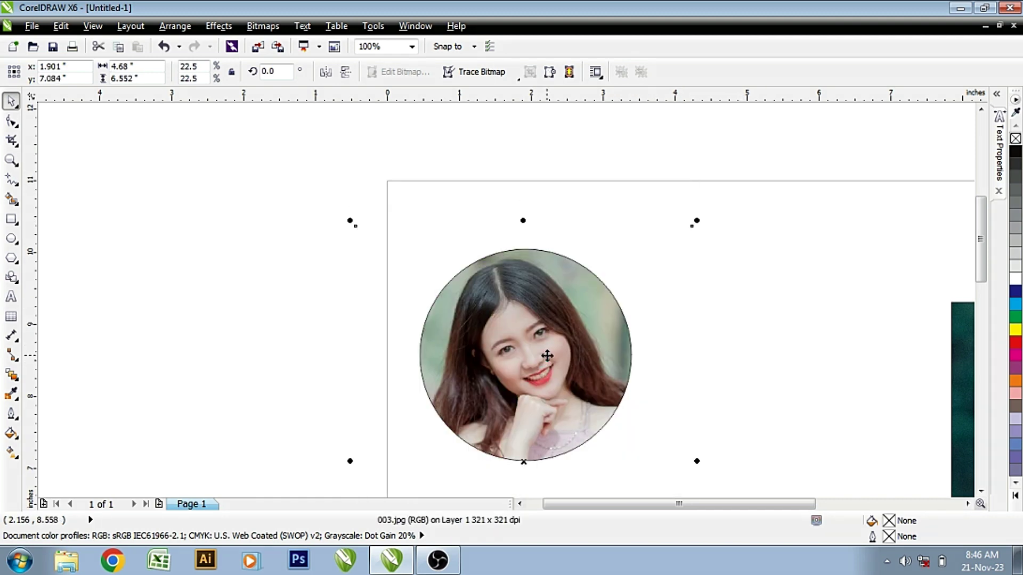
{"action": "left_click_drag", "start_coordinate": [691, 228], "coordinate": [701, 215]}
{"action": "left_click_drag", "start_coordinate": [500, 365], "coordinate": [520, 373]}
{"action": "left_click", "coordinate": [664, 224], "text": "ctrl"}
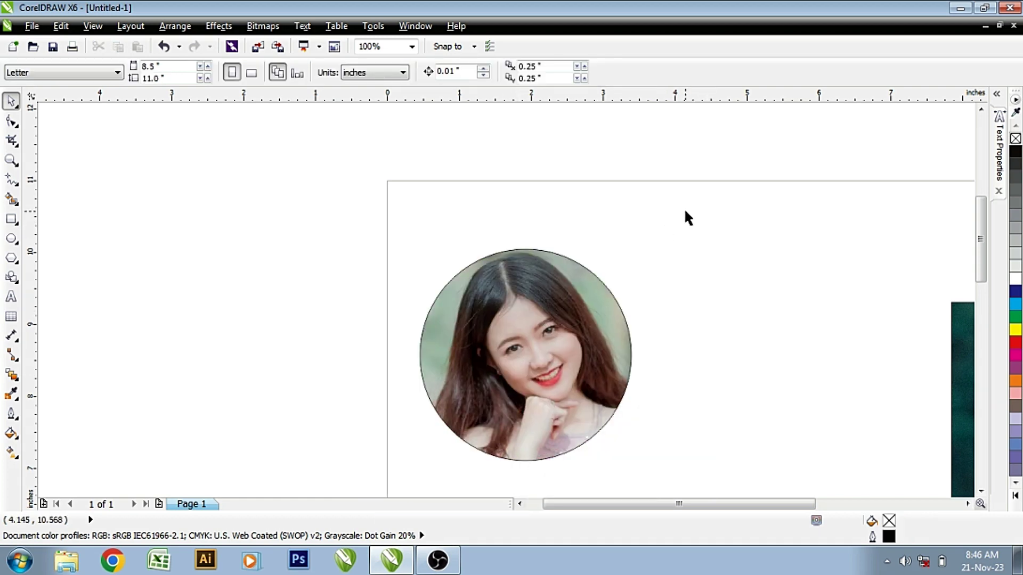
{"action": "scroll", "coordinate": [639, 290], "scroll_direction": "down", "scroll_amount": 1}
{"action": "left_click", "coordinate": [620, 303]}
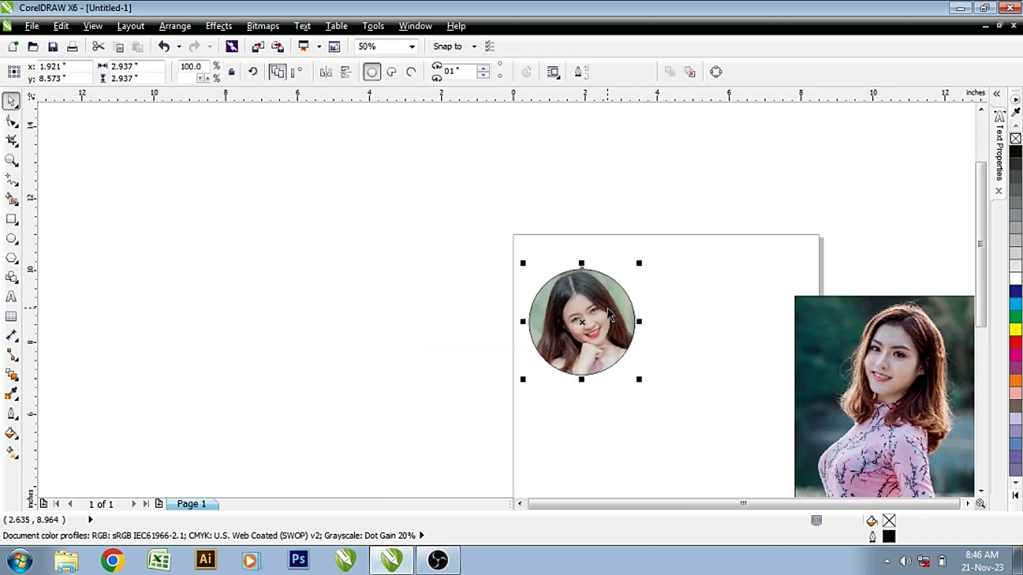
Step: Remove the photo circle's outline and draw a new circle centred on the photo
{"action": "right_click", "coordinate": [1015, 139]}
{"action": "left_click", "coordinate": [785, 215]}
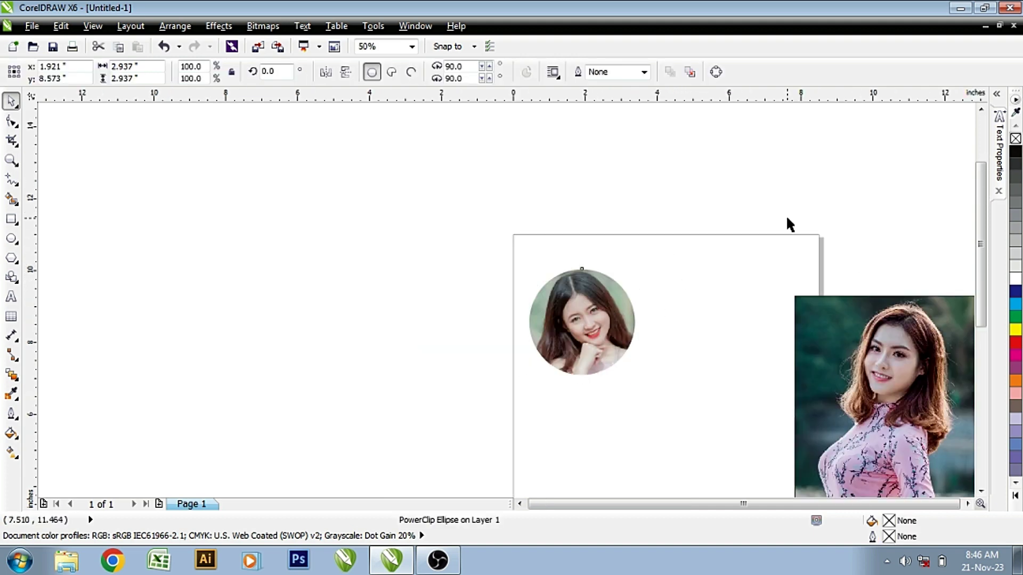
{"action": "left_click", "coordinate": [11, 239]}
{"action": "left_click_drag", "start_coordinate": [270, 284], "coordinate": [441, 456]}
{"action": "key", "text": "space"}
{"action": "left_click", "coordinate": [579, 331], "text": "shift"}
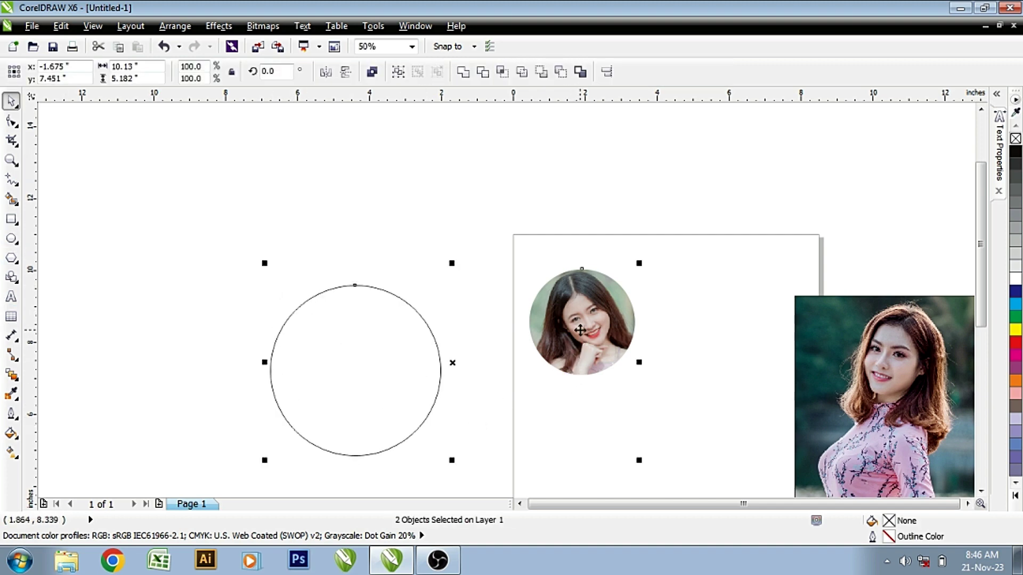
{"action": "key", "text": "c"}
{"action": "key", "text": "e"}
Step: Shrink the new circle to ring the photo and give it a 2.0 pt orange outline
{"action": "left_click", "coordinate": [689, 252]}
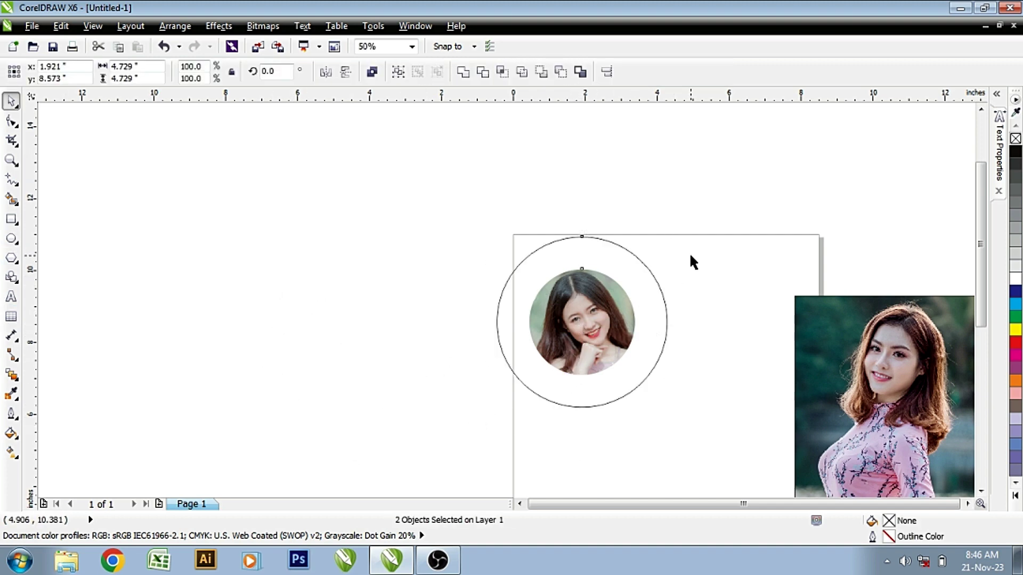
{"action": "left_click", "coordinate": [634, 260]}
{"action": "left_click_drag", "start_coordinate": [671, 231], "coordinate": [645, 240]}
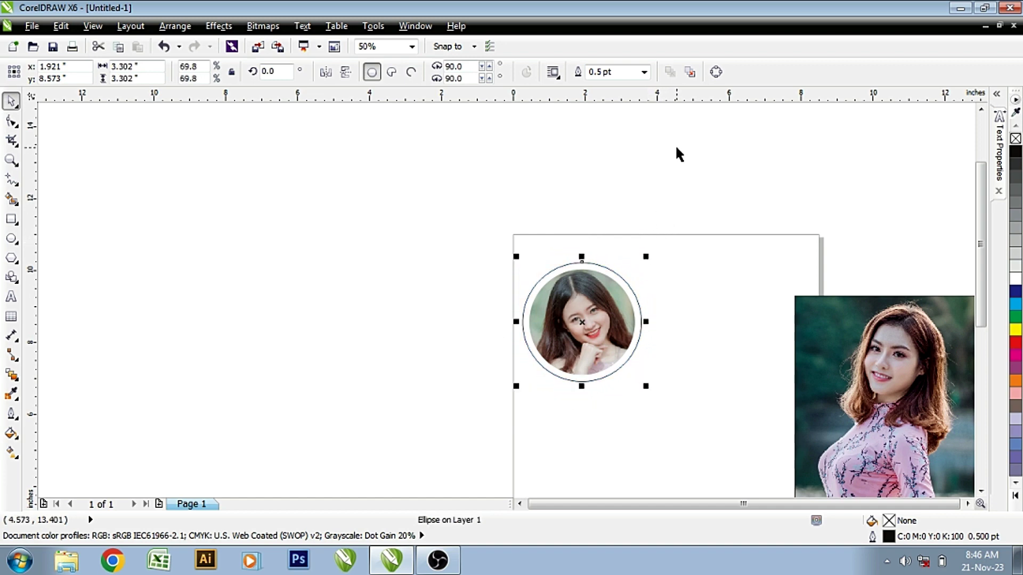
{"action": "left_click", "coordinate": [645, 73]}
{"action": "left_click", "coordinate": [604, 145]}
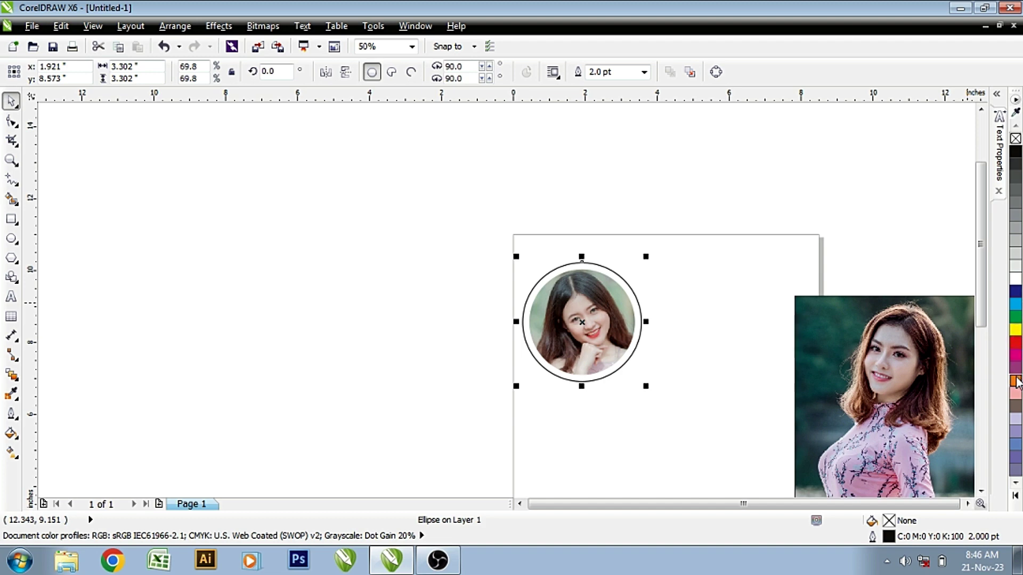
{"action": "right_click", "coordinate": [1015, 381]}
{"action": "left_click", "coordinate": [520, 277]}
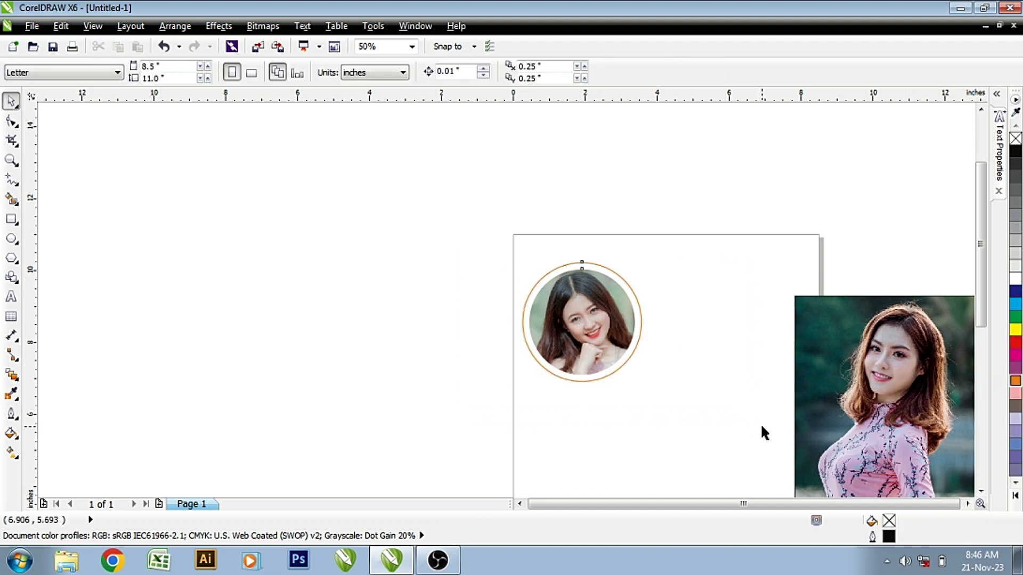
{"action": "left_click_drag", "start_coordinate": [765, 429], "coordinate": [439, 200]}
Step: Turn on Snap to Guidelines and draw a banner rectangle across the page width
{"action": "scroll", "coordinate": [439, 200], "scroll_direction": "up", "scroll_amount": 1}
{"action": "left_click_drag", "start_coordinate": [773, 346], "coordinate": [887, 346]}
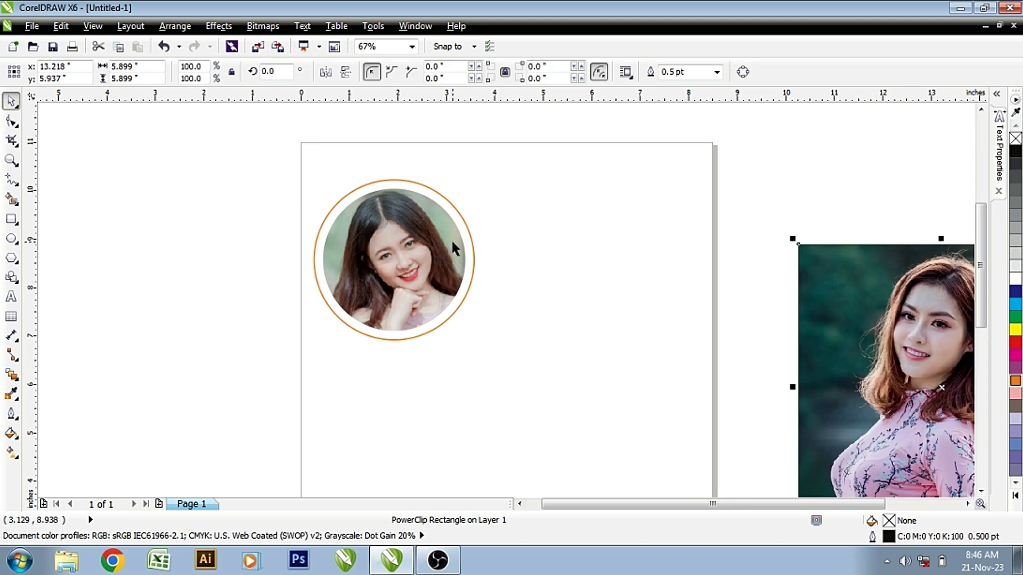
{"action": "left_click", "coordinate": [451, 239]}
{"action": "left_click", "coordinate": [10, 218]}
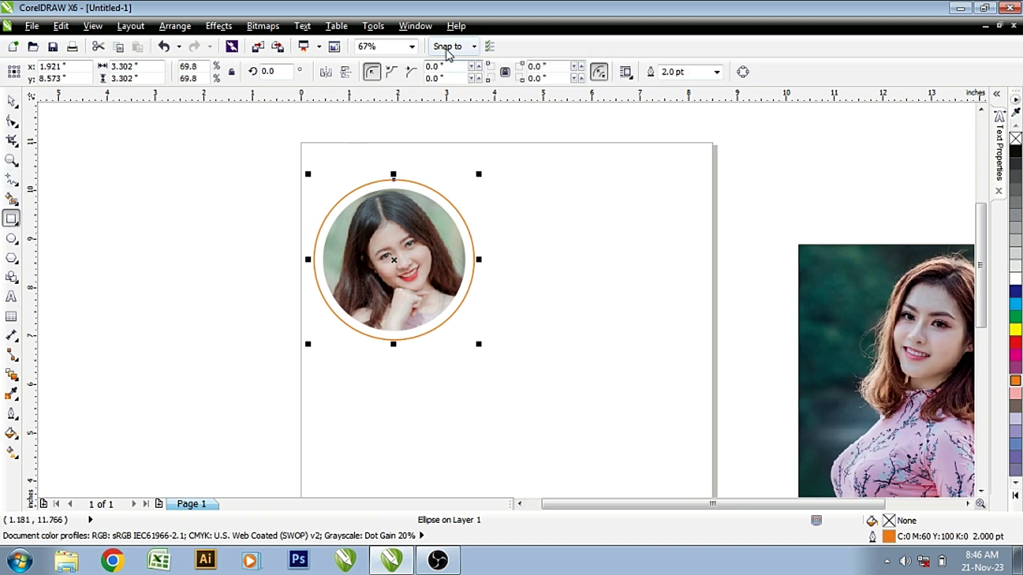
{"action": "left_click", "coordinate": [473, 47]}
{"action": "left_click", "coordinate": [454, 119]}
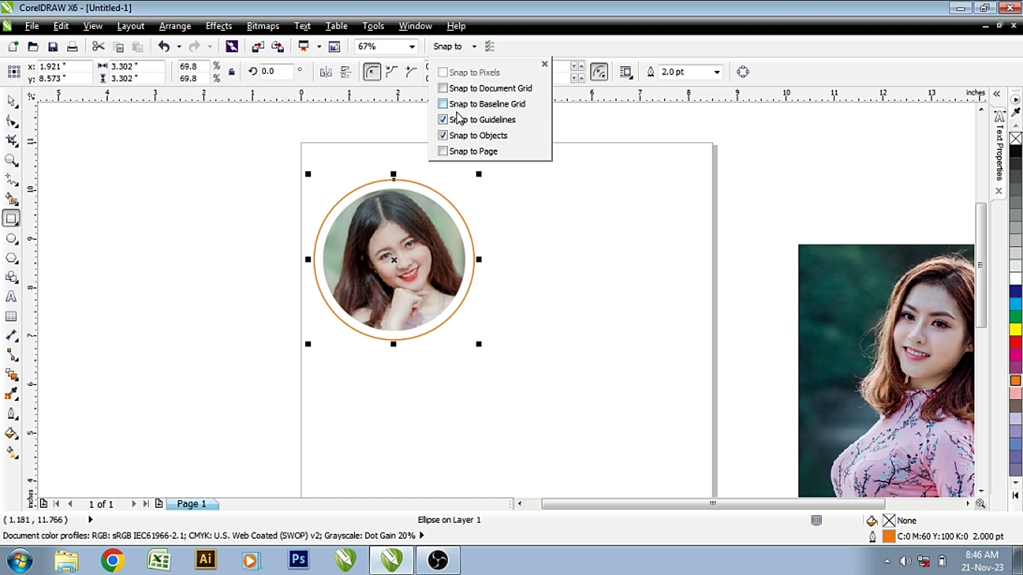
{"action": "mouse_move", "coordinate": [301, 225]}
{"action": "left_mouse_down"}
{"action": "mouse_move", "coordinate": [640, 290]}
{"action": "mouse_move", "coordinate": [714, 286]}
{"action": "left_mouse_up"}
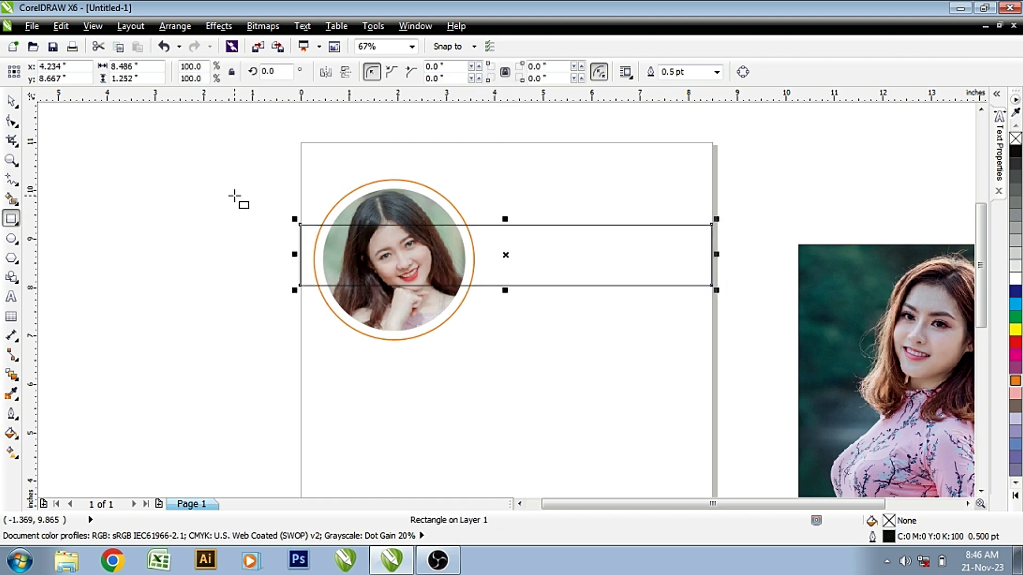
Step: Shrink the ringed photo to 2.69 inches and move it onto the banner's right end
{"action": "key", "text": "space"}
{"action": "left_click_drag", "start_coordinate": [211, 151], "coordinate": [577, 373]}
{"action": "left_click_drag", "start_coordinate": [418, 285], "coordinate": [425, 285]}
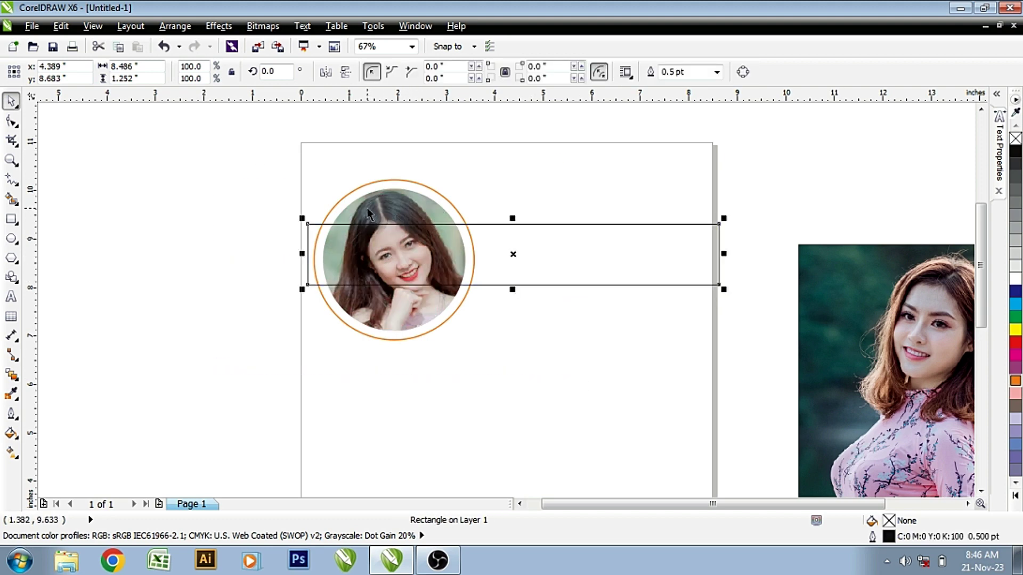
{"action": "key", "text": "ctrl+z"}
{"action": "left_click_drag", "start_coordinate": [231, 160], "coordinate": [563, 375]}
{"action": "left_click_drag", "start_coordinate": [412, 174], "coordinate": [428, 175]}
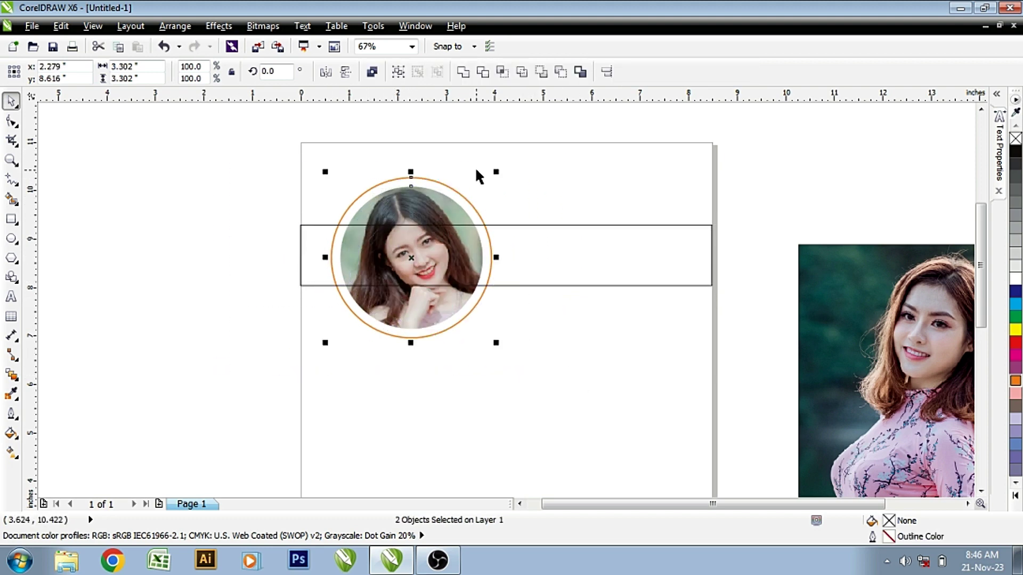
{"action": "left_click_drag", "start_coordinate": [495, 172], "coordinate": [482, 187]}
{"action": "left_click_drag", "start_coordinate": [423, 201], "coordinate": [621, 196]}
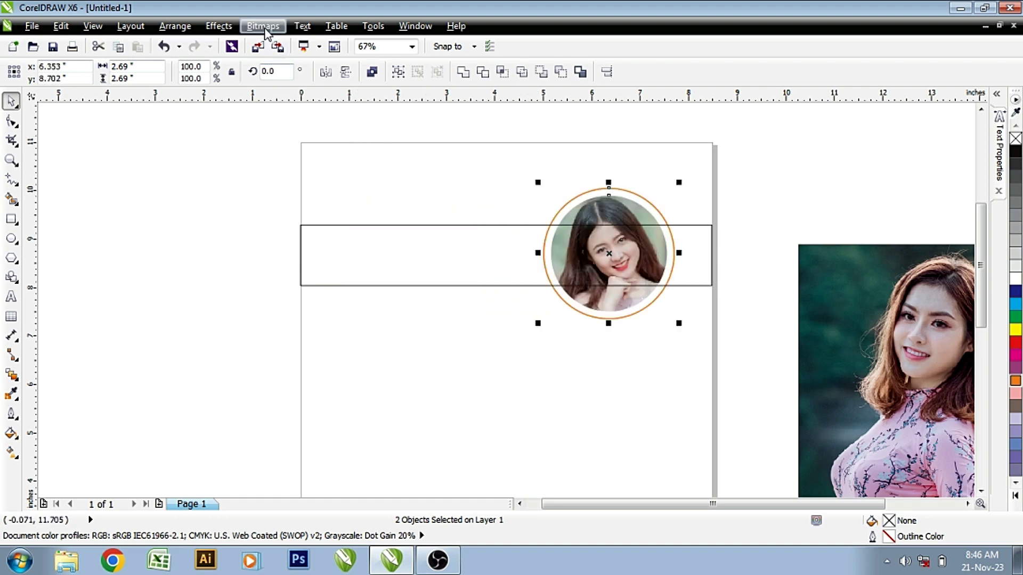
Step: Bring the ringed photo to front, group it, and centre it vertically on the banner
{"action": "left_click", "coordinate": [175, 26]}
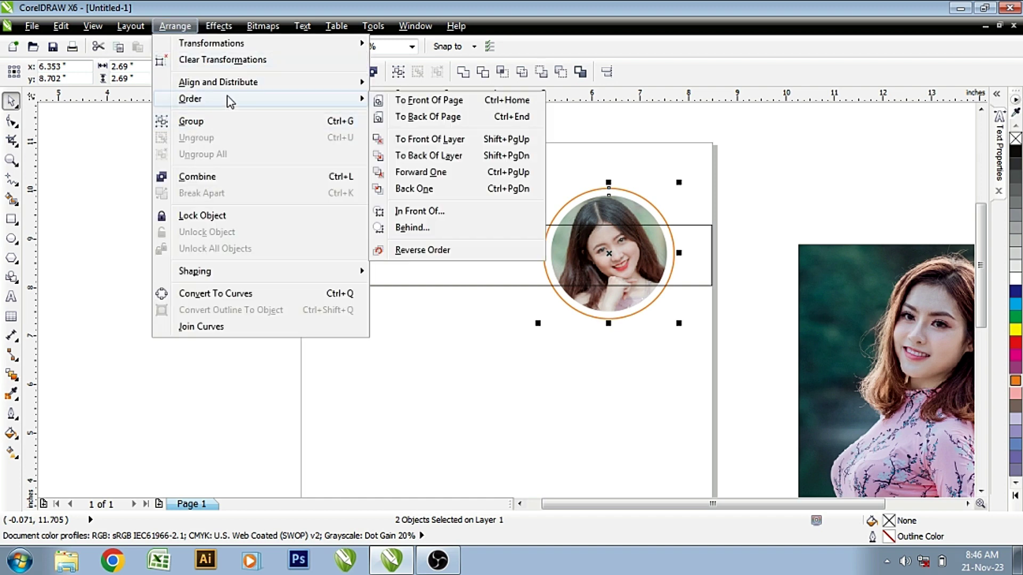
{"action": "mouse_move", "coordinate": [190, 98]}
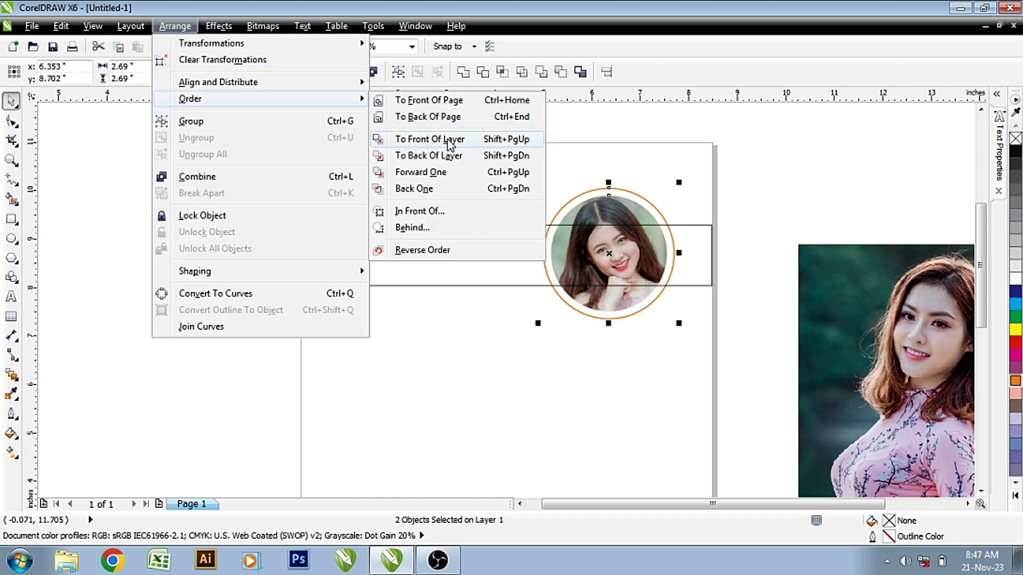
{"action": "left_click", "coordinate": [450, 139]}
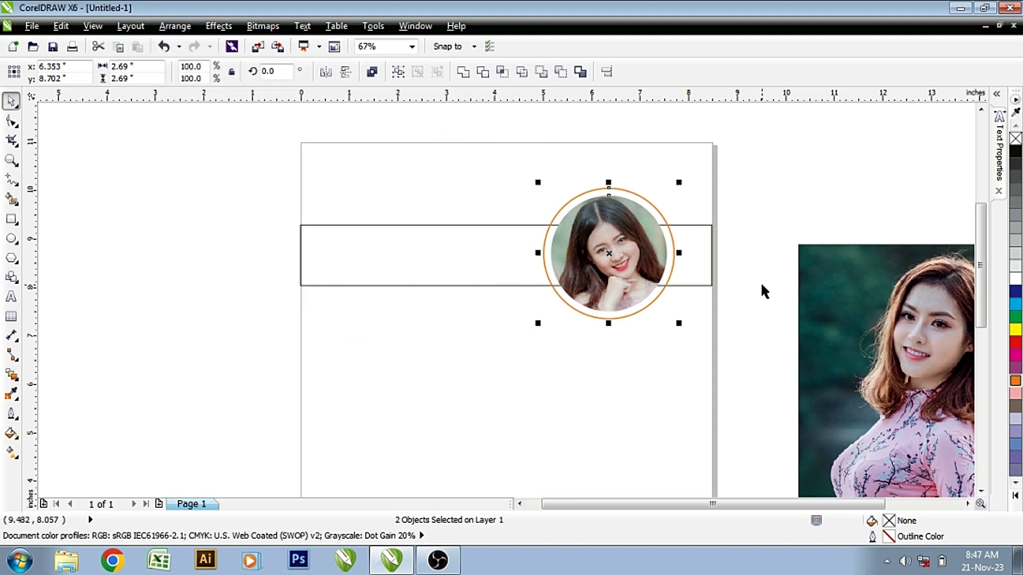
{"action": "left_click", "coordinate": [647, 199]}
{"action": "left_click_drag", "start_coordinate": [459, 130], "coordinate": [776, 370]}
{"action": "left_click", "coordinate": [403, 74]}
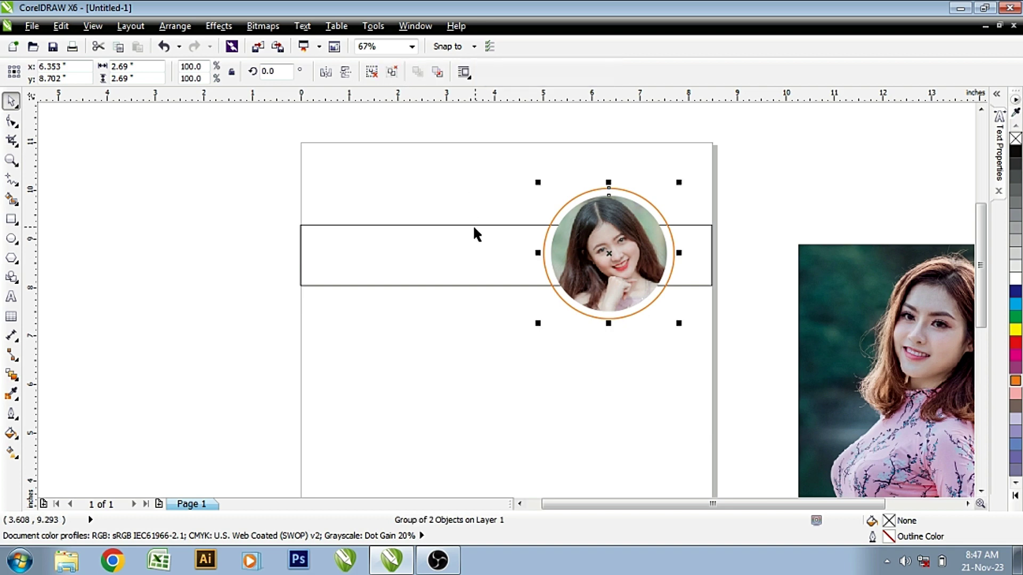
{"action": "left_click", "coordinate": [472, 225], "text": "shift"}
{"action": "key", "text": "e"}
{"action": "key", "text": "Escape"}
Step: Draw a larger circle concentric with the ringed photo, sized just around the ring
{"action": "left_click", "coordinate": [608, 255]}
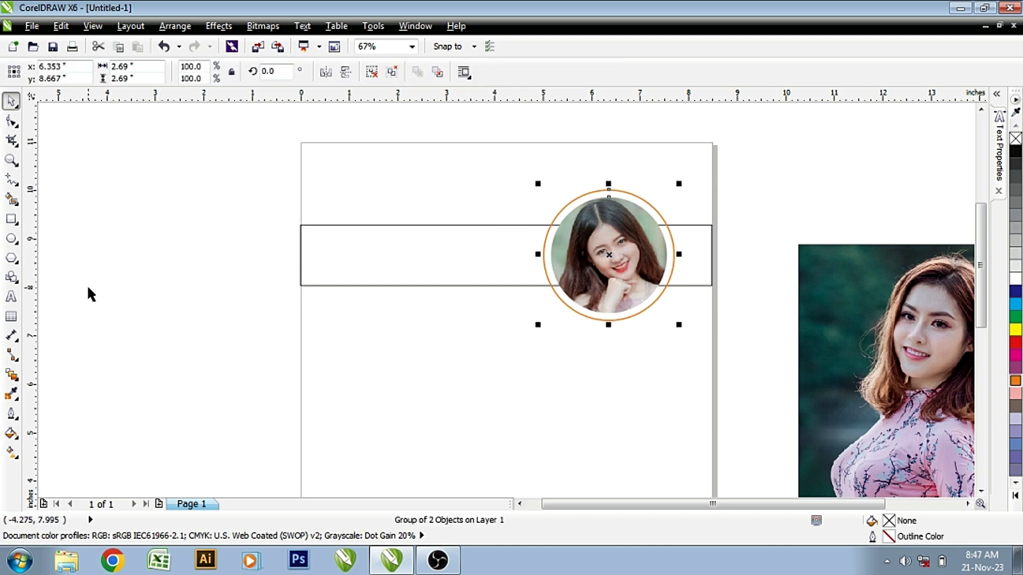
{"action": "left_click", "coordinate": [11, 239]}
{"action": "mouse_move", "coordinate": [321, 247]}
{"action": "left_mouse_down"}
{"action": "mouse_move", "coordinate": [389, 352]}
{"action": "mouse_move", "coordinate": [477, 403]}
{"action": "left_mouse_up"}
{"action": "key", "text": "space"}
{"action": "left_click", "coordinate": [598, 201], "text": "shift"}
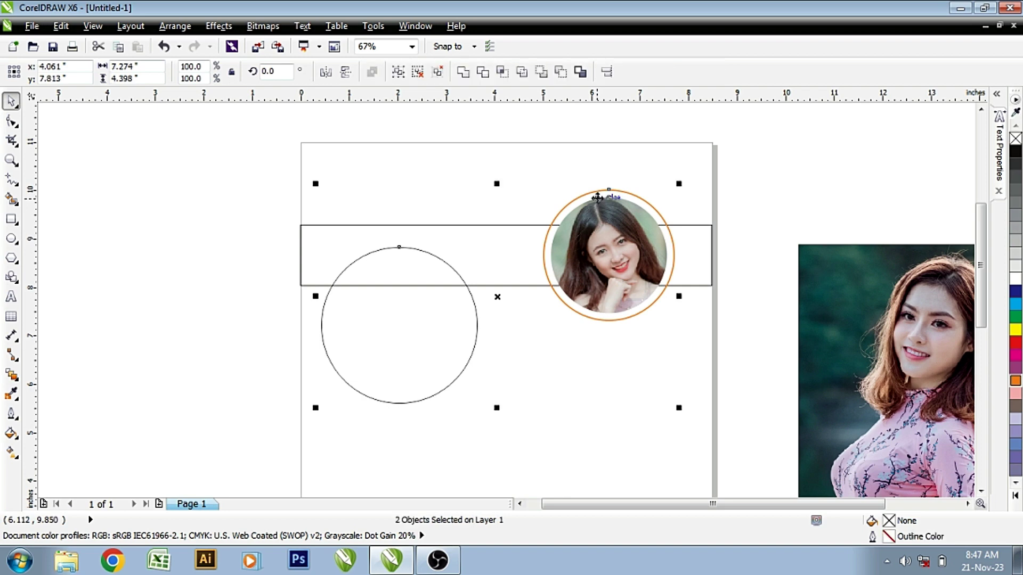
{"action": "key", "text": "c"}
{"action": "key", "text": "e"}
{"action": "left_click", "coordinate": [660, 198]}
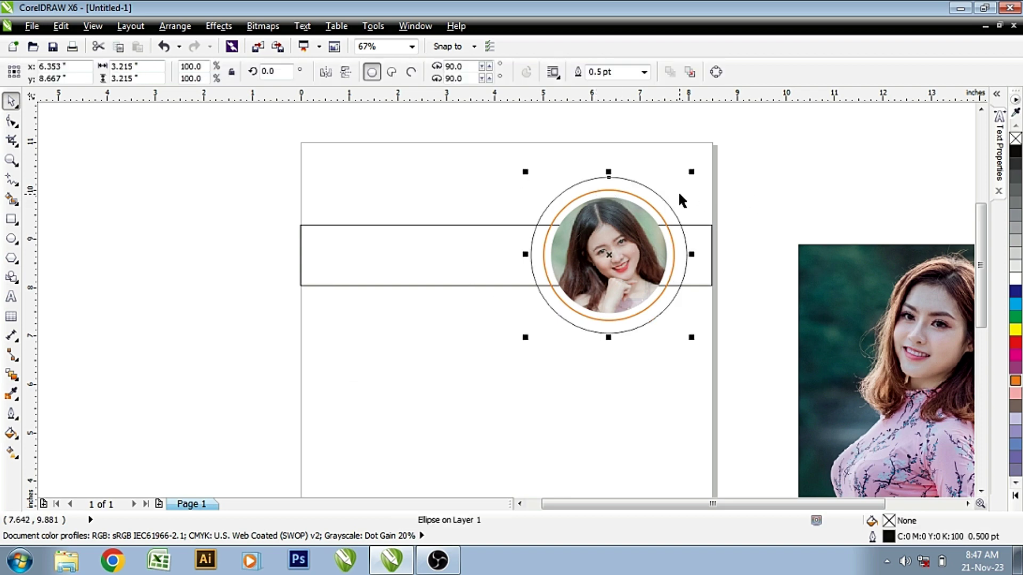
{"action": "left_click_drag", "start_coordinate": [692, 173], "coordinate": [688, 175]}
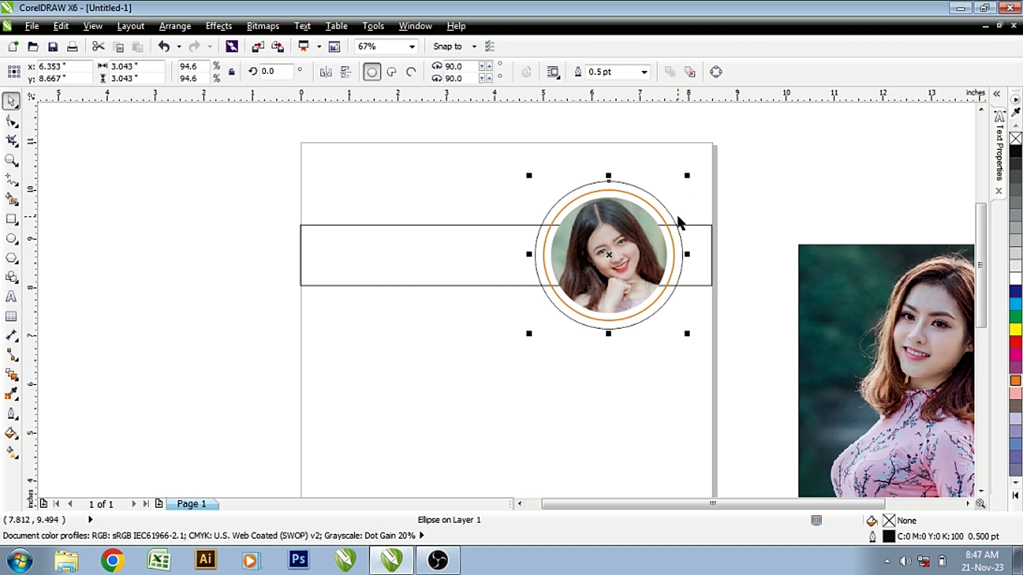
Step: Trim the banner with the cutting circle, then delete the circle
{"action": "left_click", "coordinate": [695, 195]}
{"action": "left_click", "coordinate": [650, 196]}
{"action": "left_click", "coordinate": [482, 228], "text": "shift"}
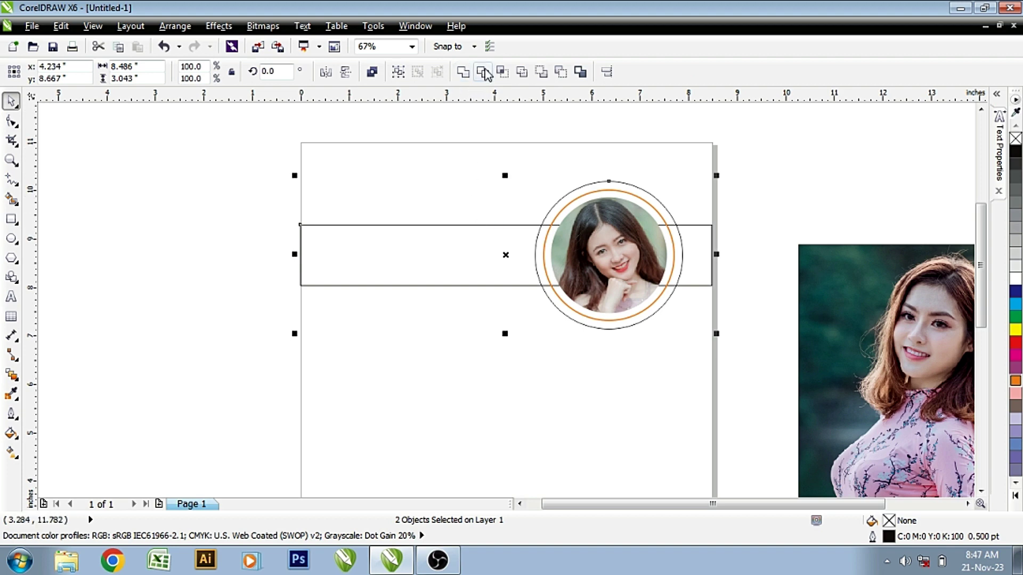
{"action": "left_click", "coordinate": [485, 73]}
{"action": "left_click", "coordinate": [627, 192]}
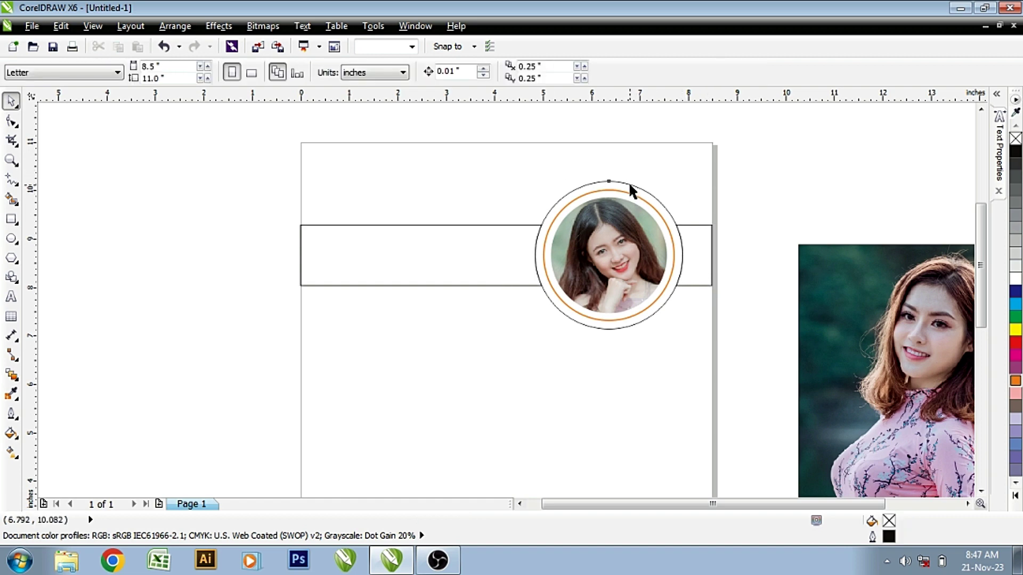
{"action": "left_click_drag", "start_coordinate": [629, 189], "coordinate": [828, 137]}
{"action": "key", "text": "Delete"}
Step: Fill the trimmed banner green and remove its outline
{"action": "left_click", "coordinate": [482, 285]}
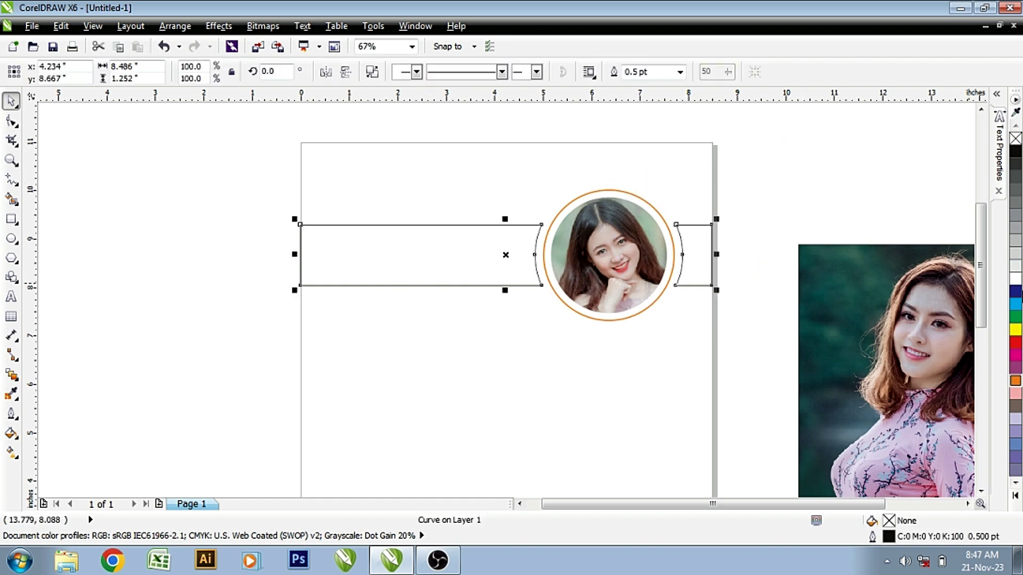
{"action": "left_click", "coordinate": [1015, 317]}
{"action": "right_click", "coordinate": [1016, 138]}
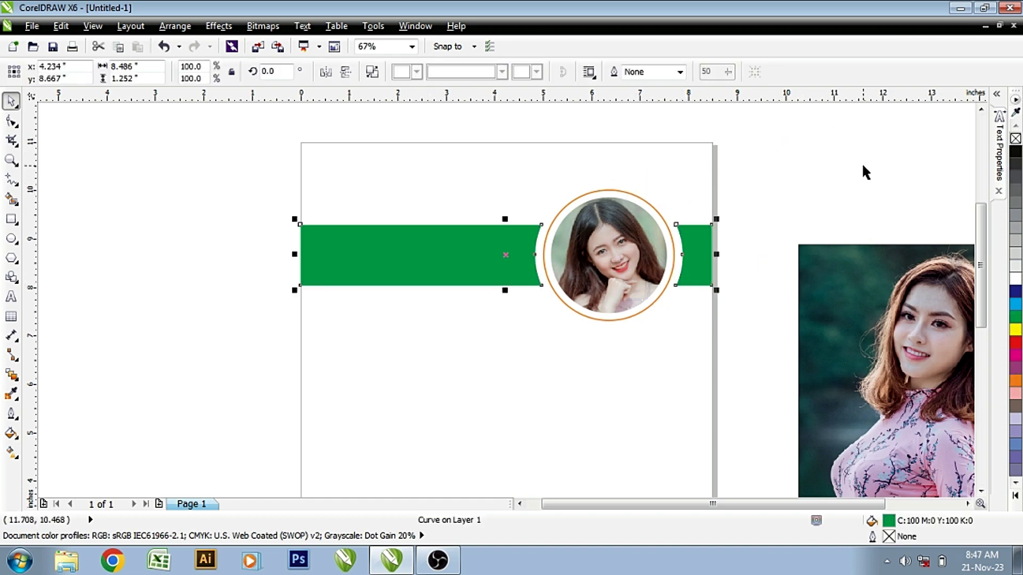
{"action": "left_click", "coordinate": [864, 167]}
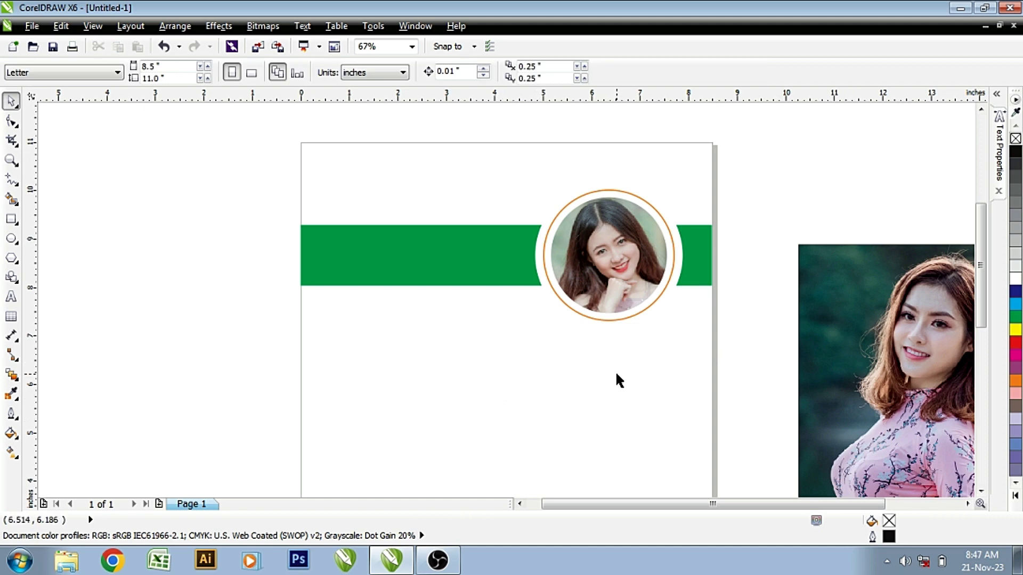
Step: Draw a circle on the page below the green banner
{"action": "scroll", "coordinate": [615, 371], "scroll_direction": "down", "scroll_amount": 3}
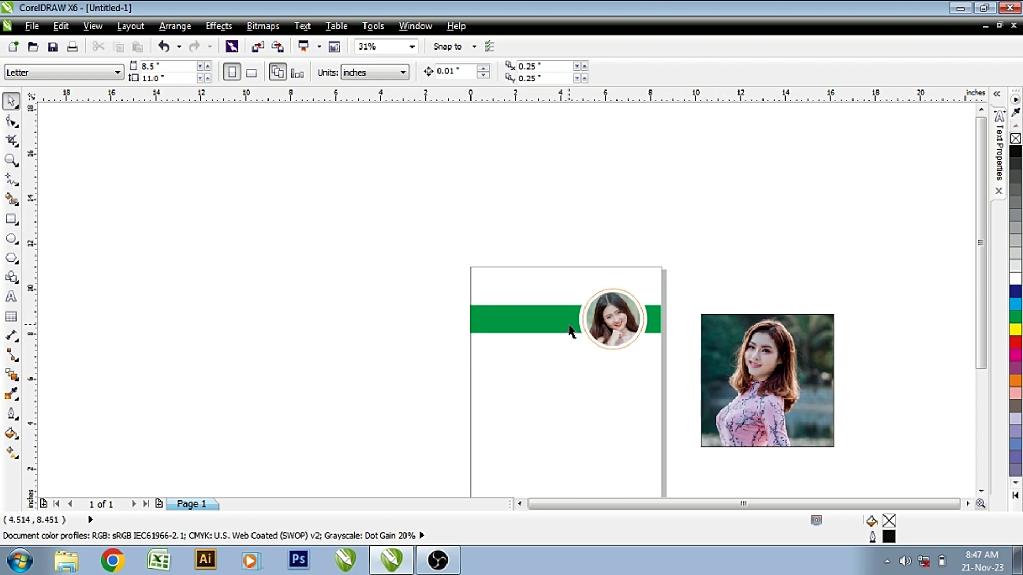
{"action": "key", "text": "z"}
{"action": "left_click", "coordinate": [603, 376]}
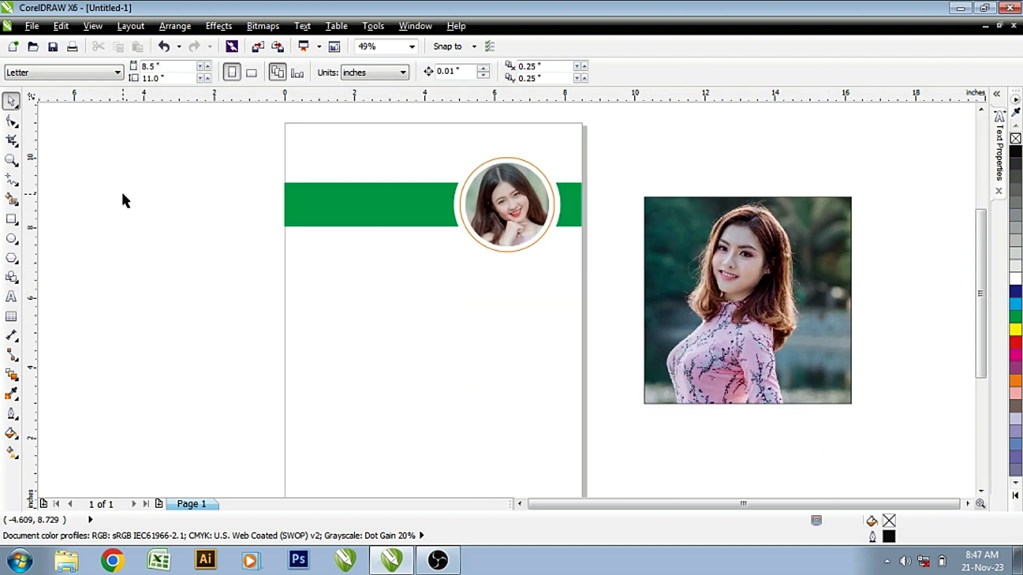
{"action": "left_click", "coordinate": [261, 26]}
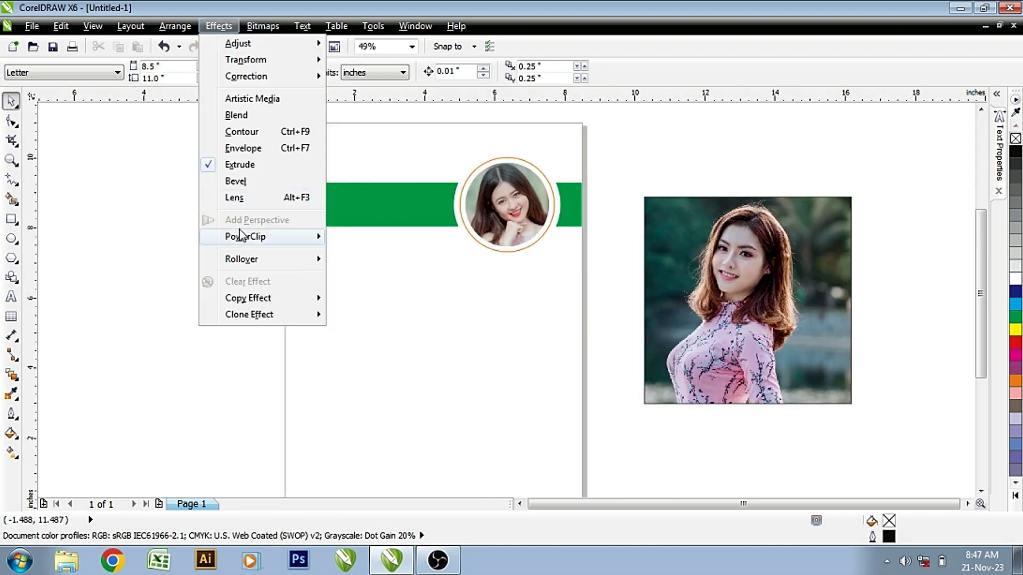
{"action": "mouse_move", "coordinate": [245, 237]}
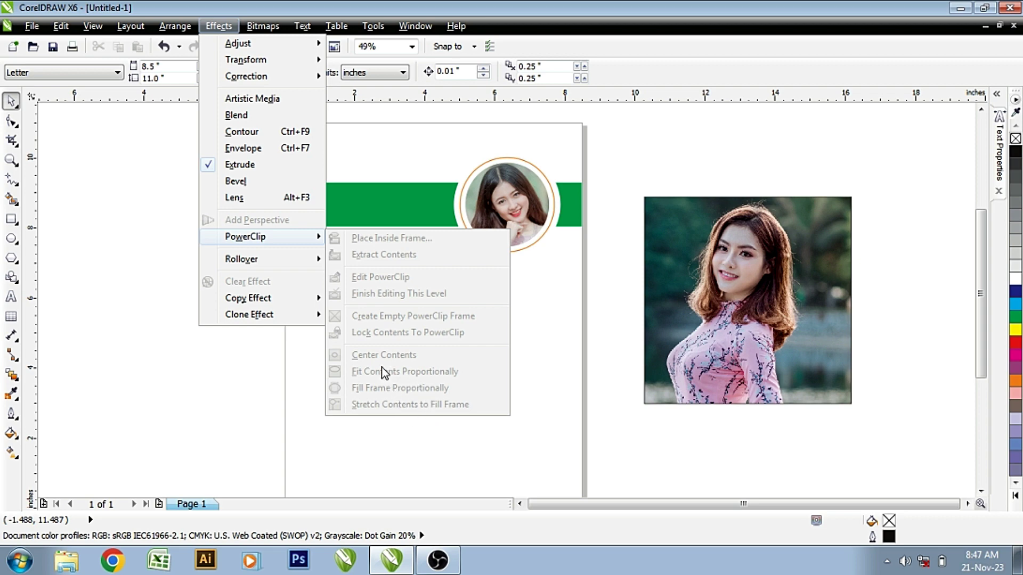
{"action": "left_click", "coordinate": [391, 438]}
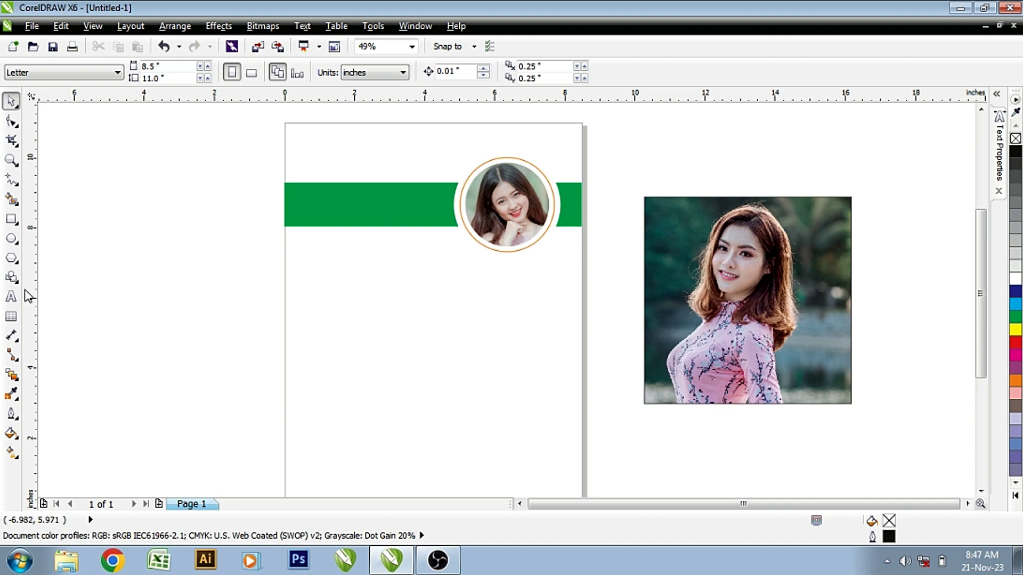
{"action": "left_click", "coordinate": [11, 238]}
{"action": "left_click_drag", "start_coordinate": [367, 301], "coordinate": [492, 427]}
{"action": "key", "text": "space"}
Step: Import 004.jpg and place it beside the circle
{"action": "left_click", "coordinate": [733, 326]}
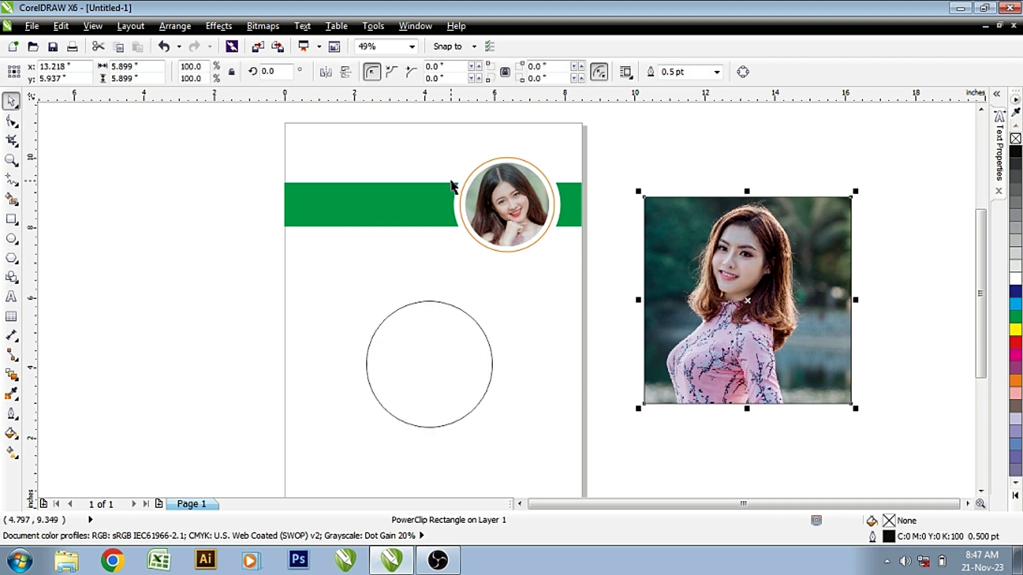
{"action": "key", "text": "ctrl+i"}
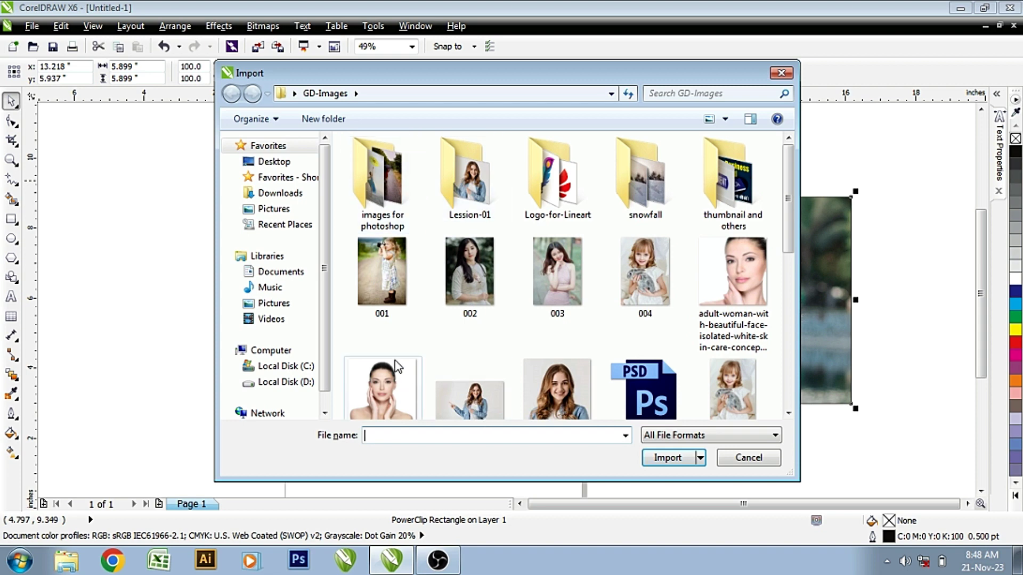
{"action": "double_click", "coordinate": [645, 274]}
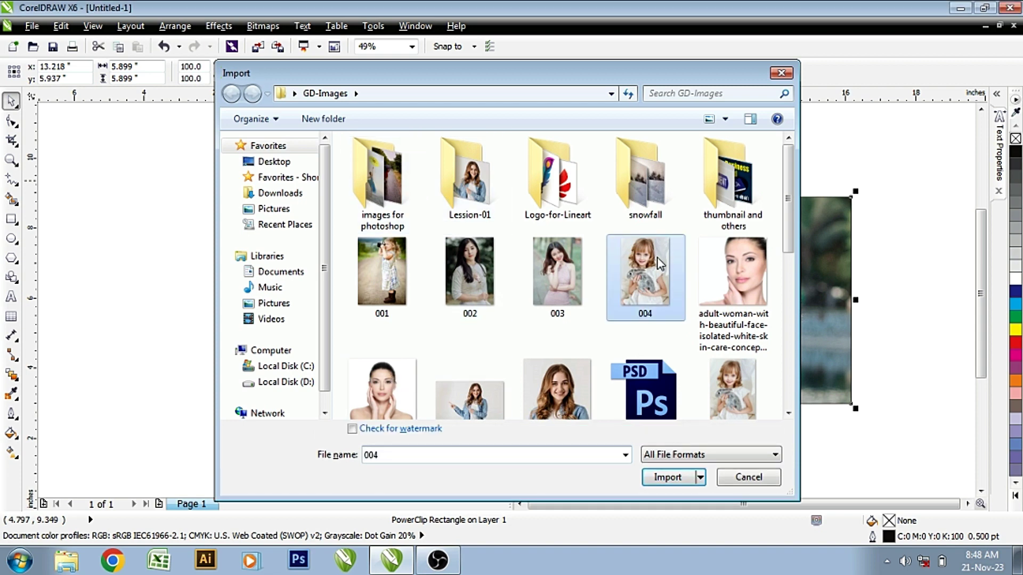
{"action": "mouse_move", "coordinate": [511, 293]}
{"action": "left_mouse_down"}
{"action": "mouse_move", "coordinate": [653, 448]}
{"action": "mouse_move", "coordinate": [639, 468]}
{"action": "left_mouse_up"}
Step: PowerClip the girl photo inside the circle with Place Inside Frame
{"action": "left_click", "coordinate": [434, 366]}
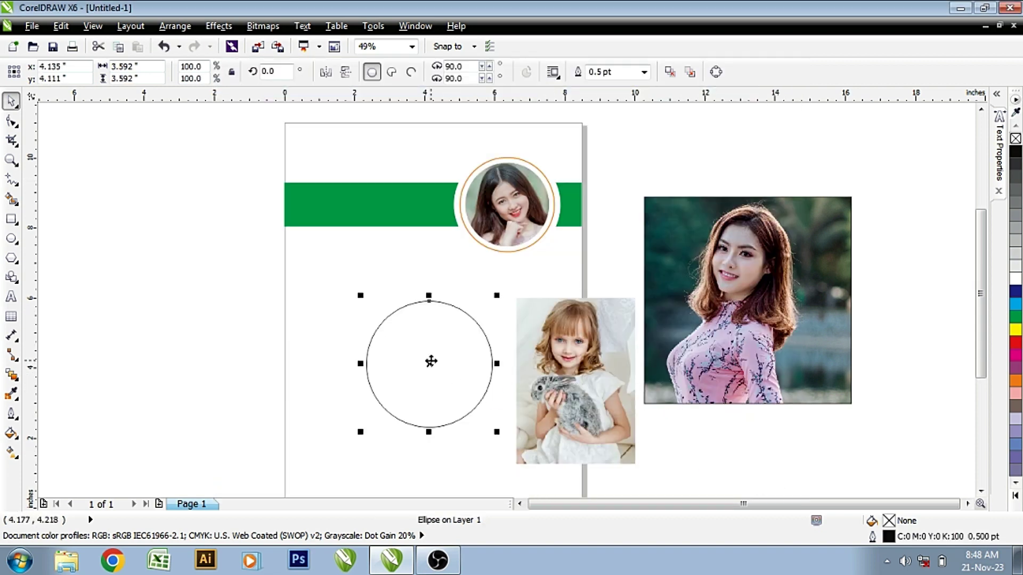
{"action": "left_click", "coordinate": [559, 353]}
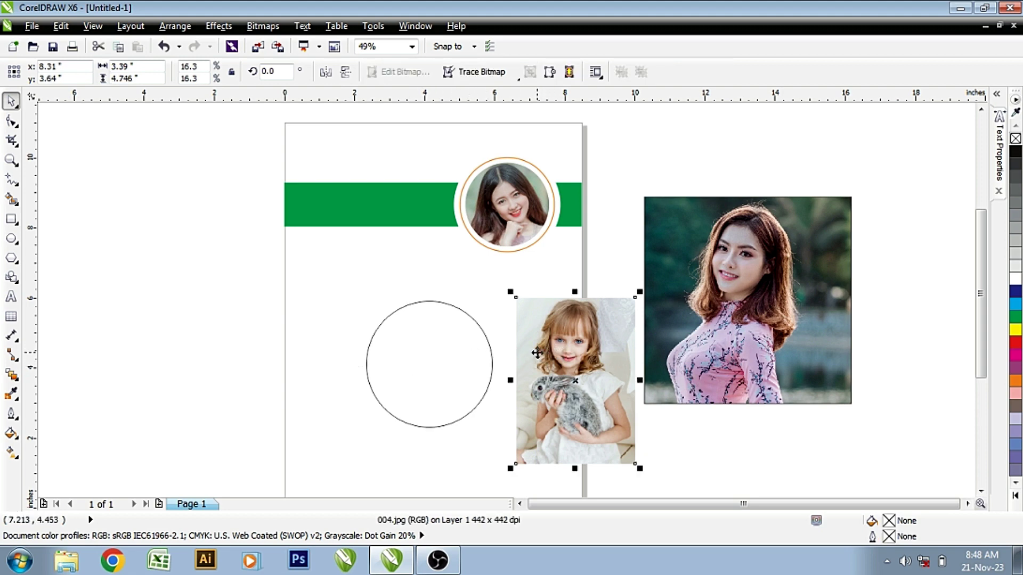
{"action": "right_click", "coordinate": [536, 350]}
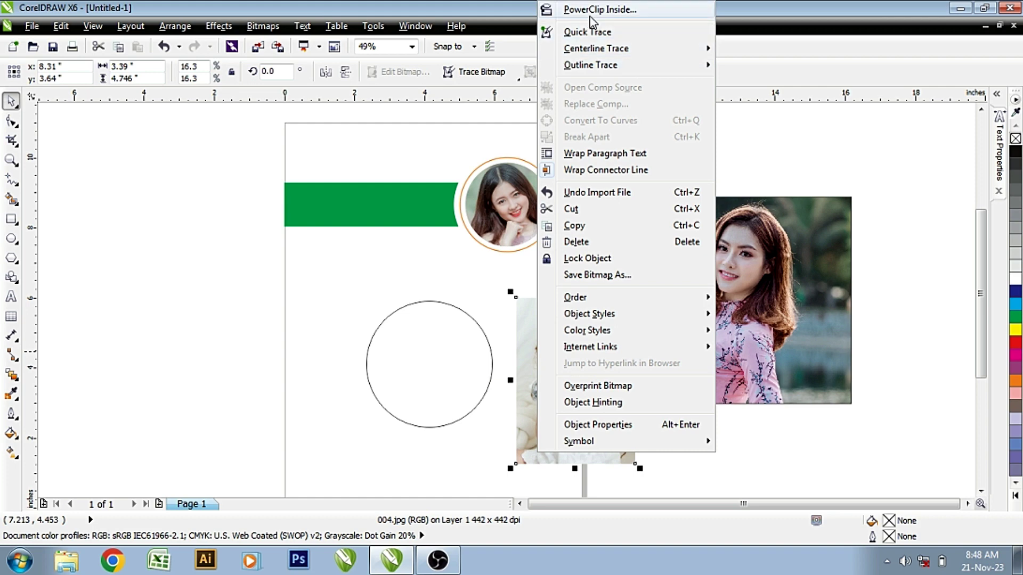
{"action": "left_click", "coordinate": [217, 26]}
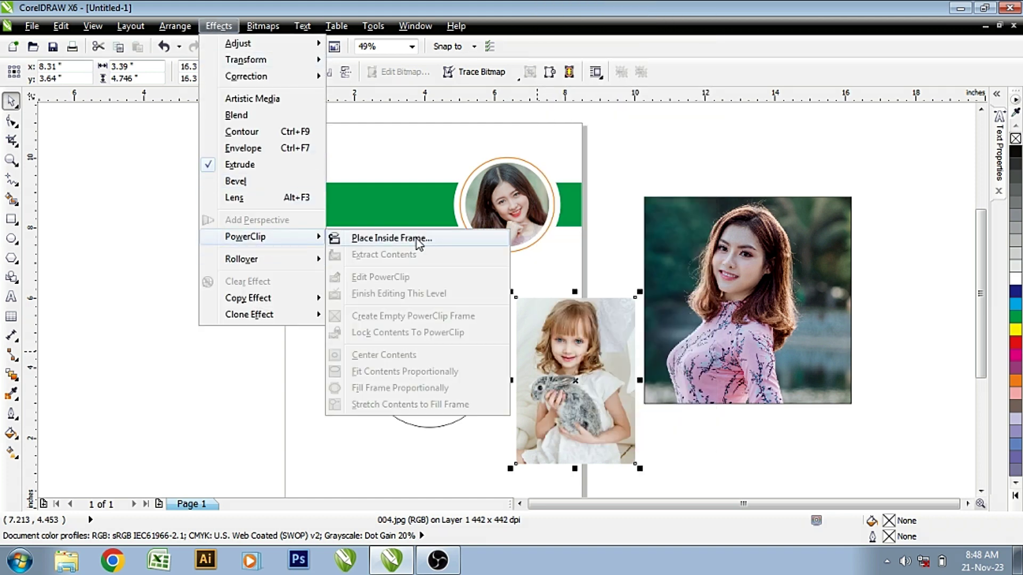
{"action": "left_click", "coordinate": [418, 238]}
{"action": "left_click", "coordinate": [430, 313]}
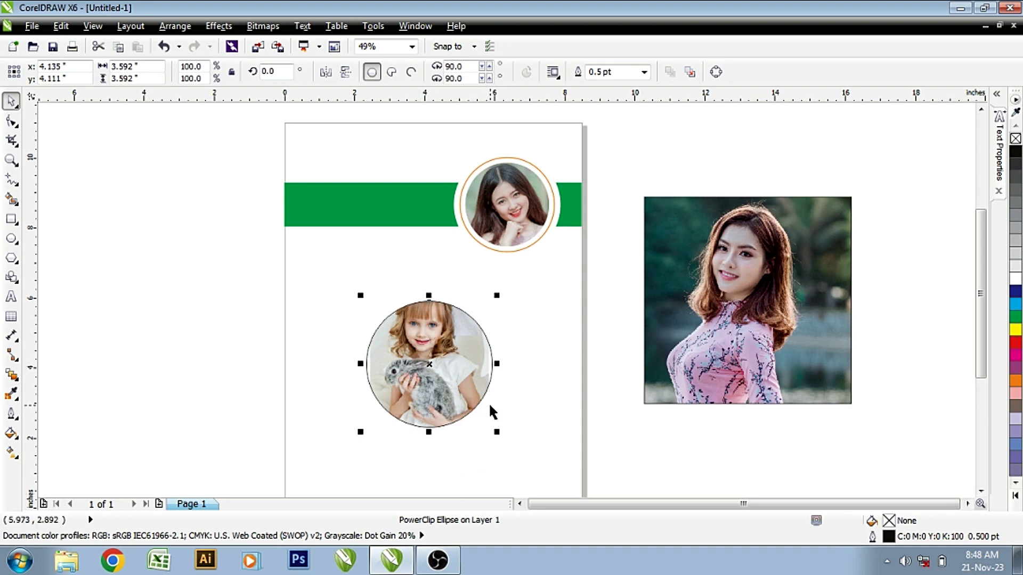
Step: Centre the PowerClip contents and enlarge the circle to about 4.06 inches
{"action": "left_click", "coordinate": [175, 25]}
{"action": "mouse_move", "coordinate": [218, 26]}
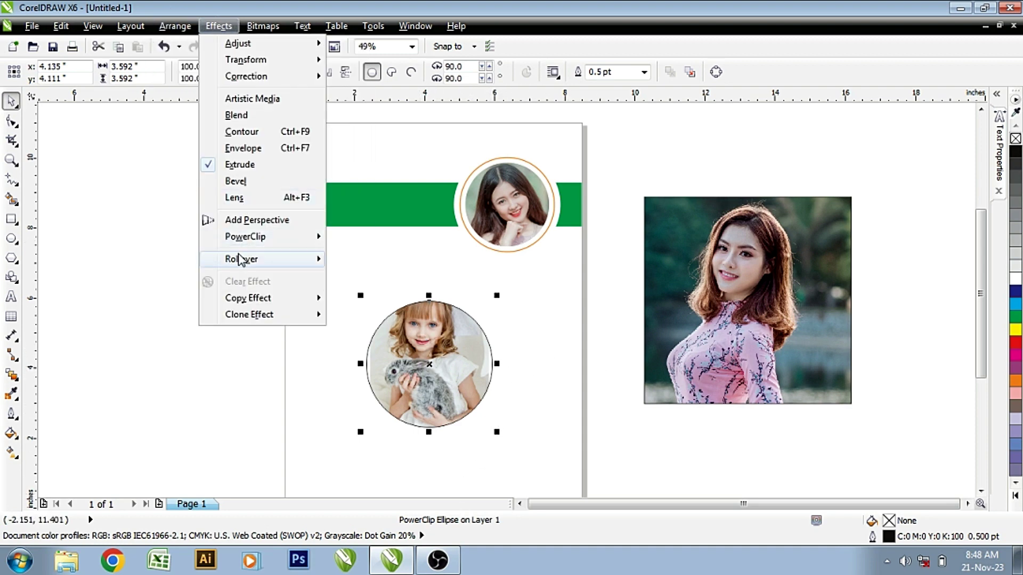
{"action": "mouse_move", "coordinate": [245, 237]}
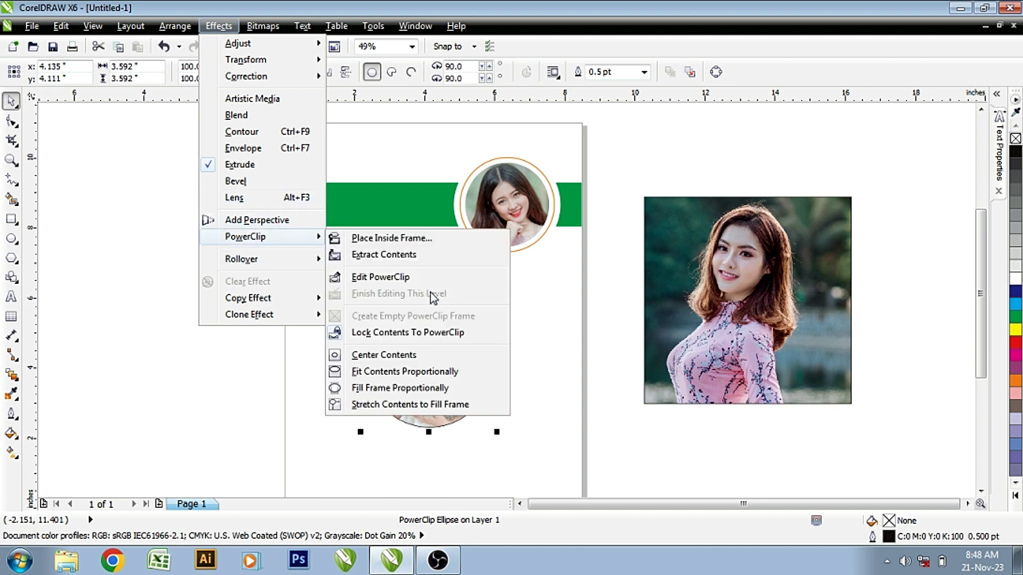
{"action": "left_click", "coordinate": [390, 355]}
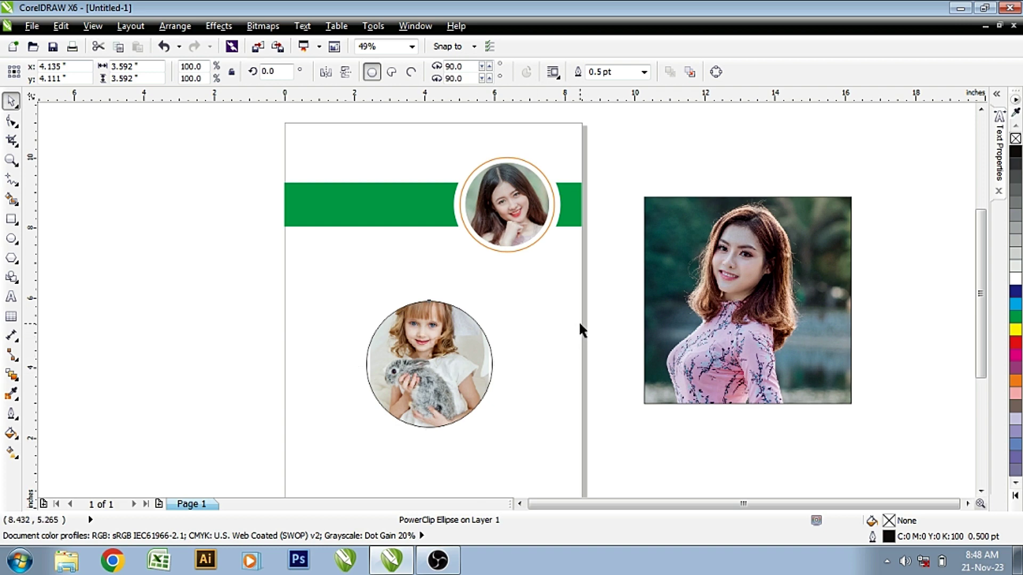
{"action": "left_click", "coordinate": [565, 335]}
{"action": "left_click", "coordinate": [481, 421]}
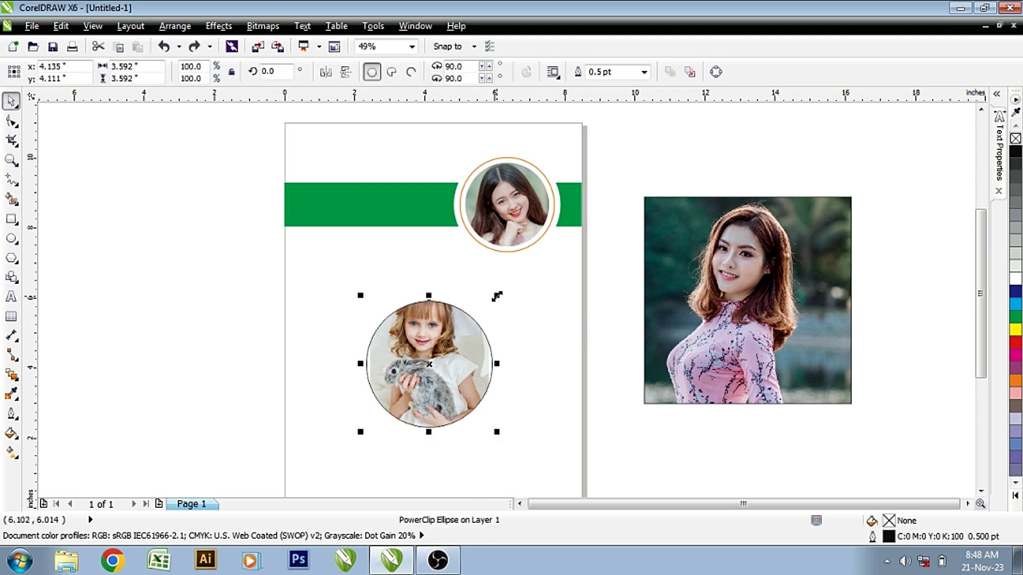
{"action": "left_click_drag", "start_coordinate": [496, 297], "coordinate": [505, 288]}
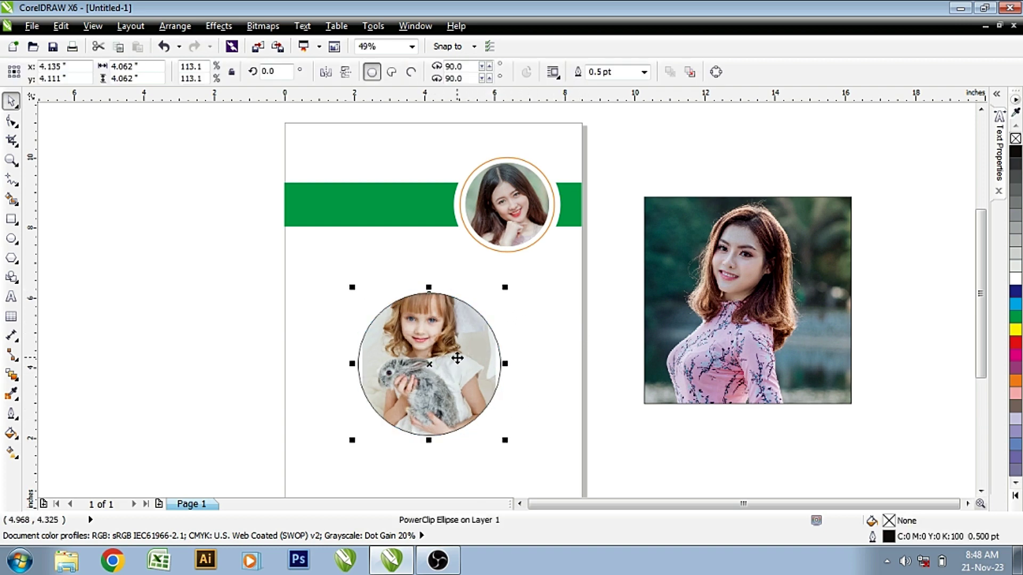
Step: Scale the girl photo up to about 20.1% and move it down inside the circle
{"action": "left_click", "coordinate": [392, 464]}
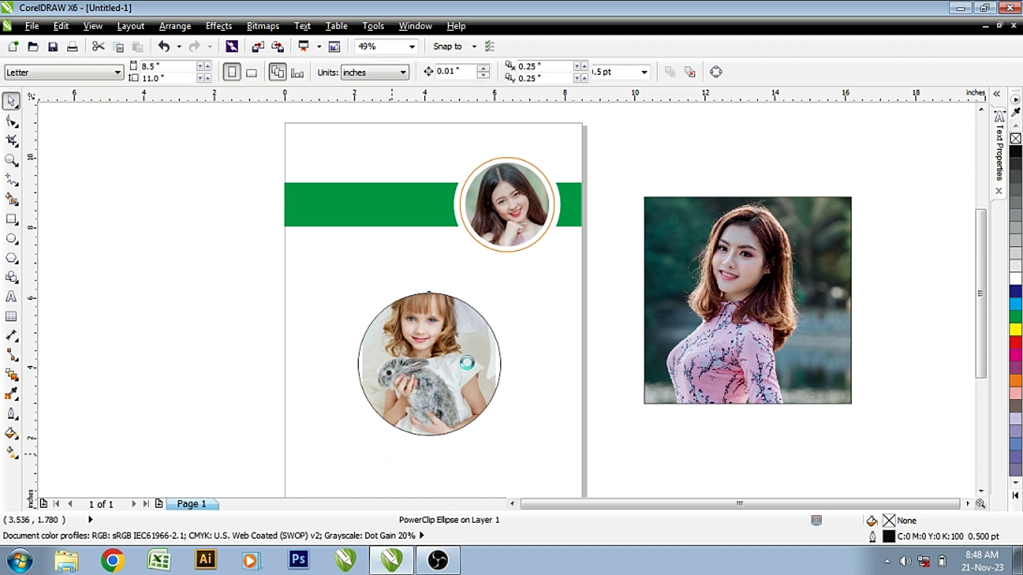
{"action": "left_click", "coordinate": [467, 363], "text": "ctrl"}
{"action": "left_click_drag", "start_coordinate": [501, 265], "coordinate": [508, 257]}
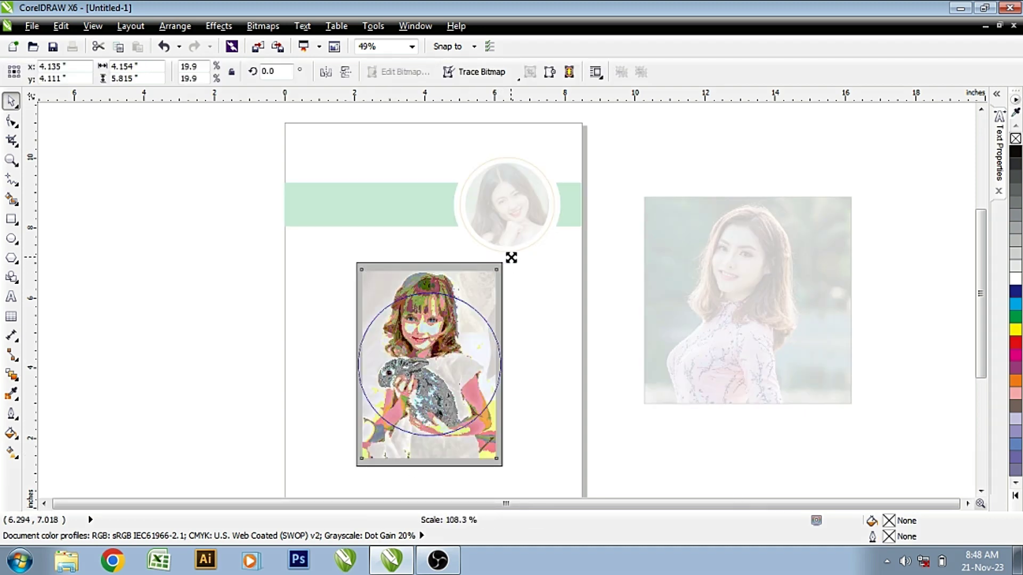
{"action": "mouse_move", "coordinate": [460, 327]}
{"action": "left_mouse_down"}
{"action": "mouse_move", "coordinate": [461, 370]}
{"action": "mouse_move", "coordinate": [479, 327]}
{"action": "left_mouse_up"}
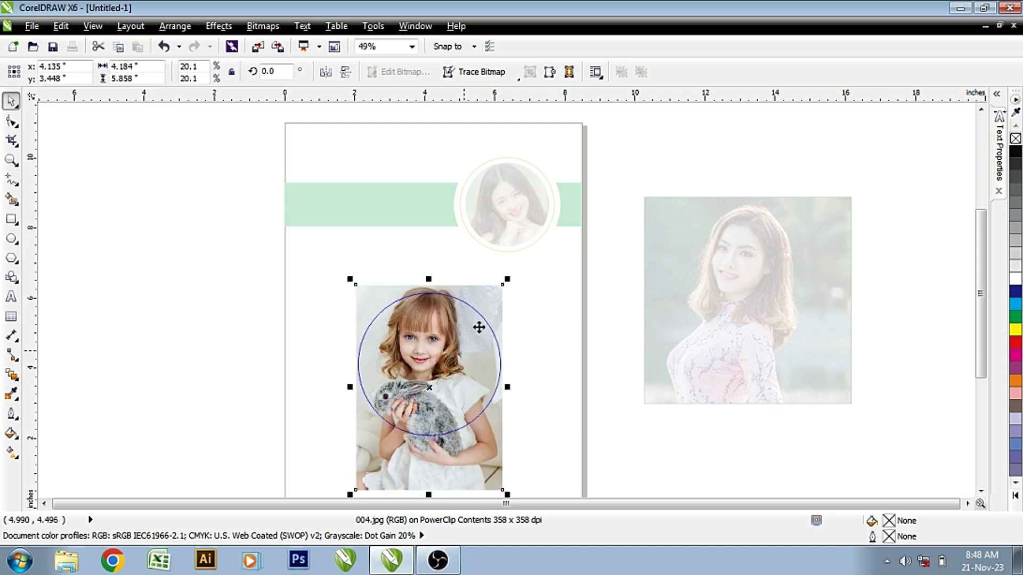
{"action": "left_click", "coordinate": [422, 295], "text": "ctrl"}
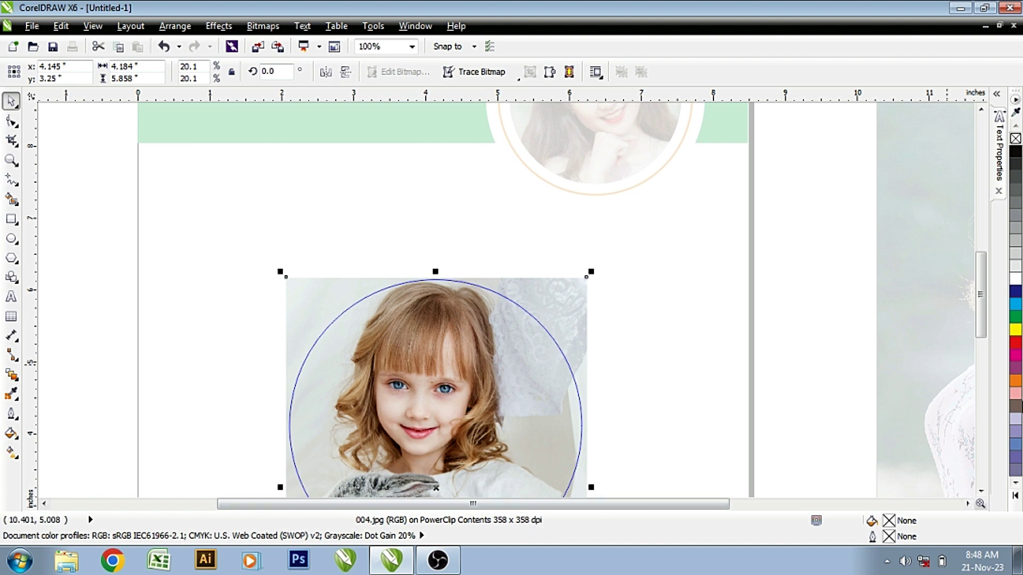
{"action": "left_click", "coordinate": [980, 490]}
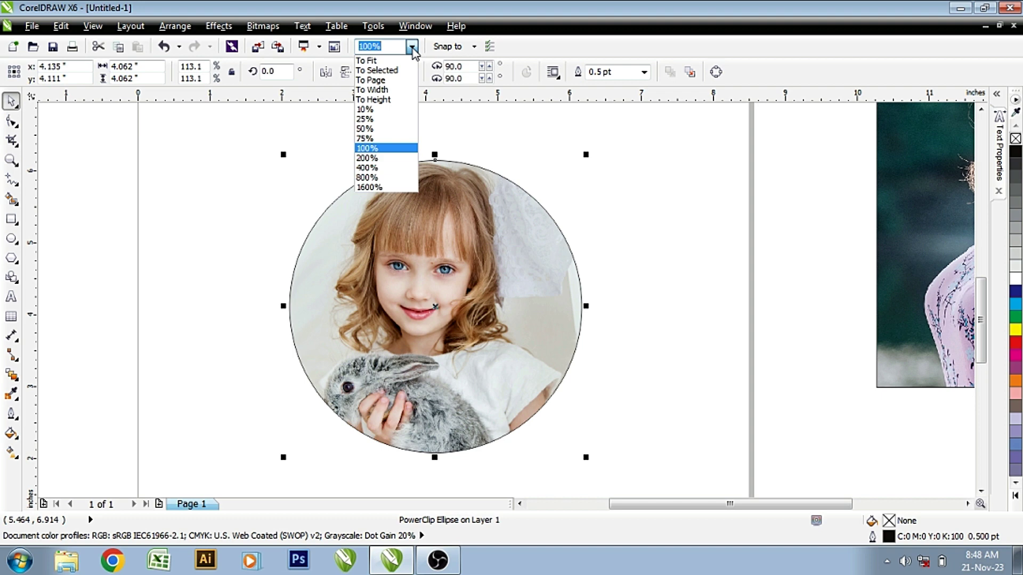
{"action": "left_click", "coordinate": [390, 100]}
{"action": "left_click", "coordinate": [747, 125]}
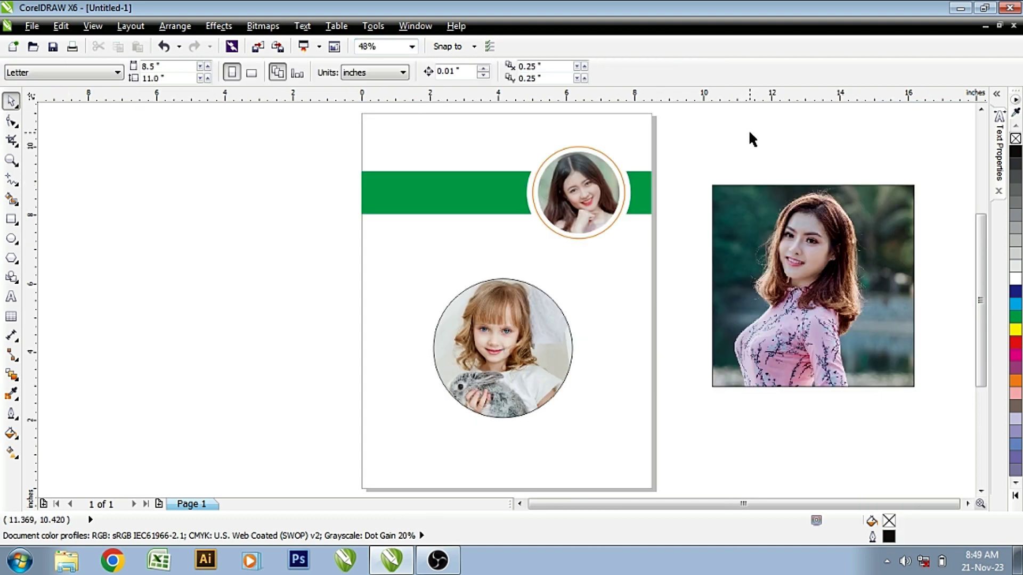